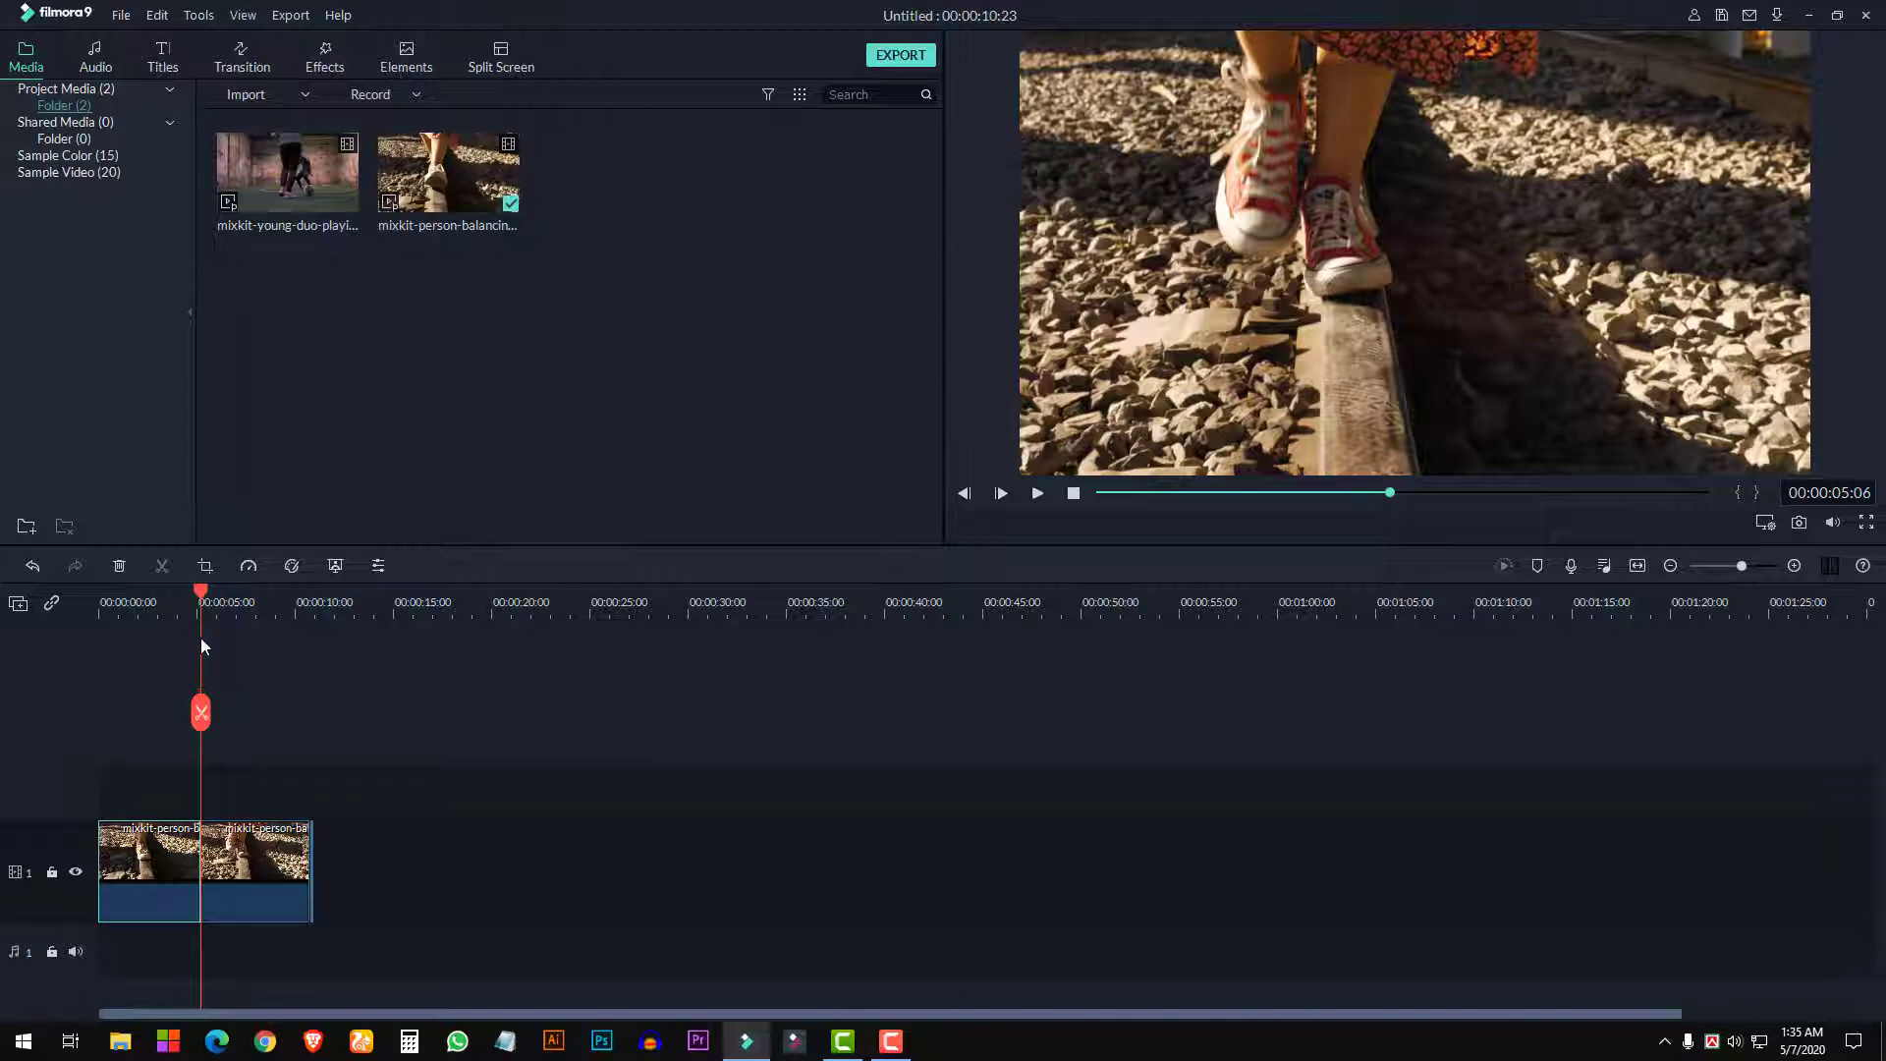
Paste two full-length copies of the train-track balancing clip end to end after the existing split clip on the video track
{"action": "left_click_drag", "start_coordinate": [197, 603], "coordinate": [110, 603]}
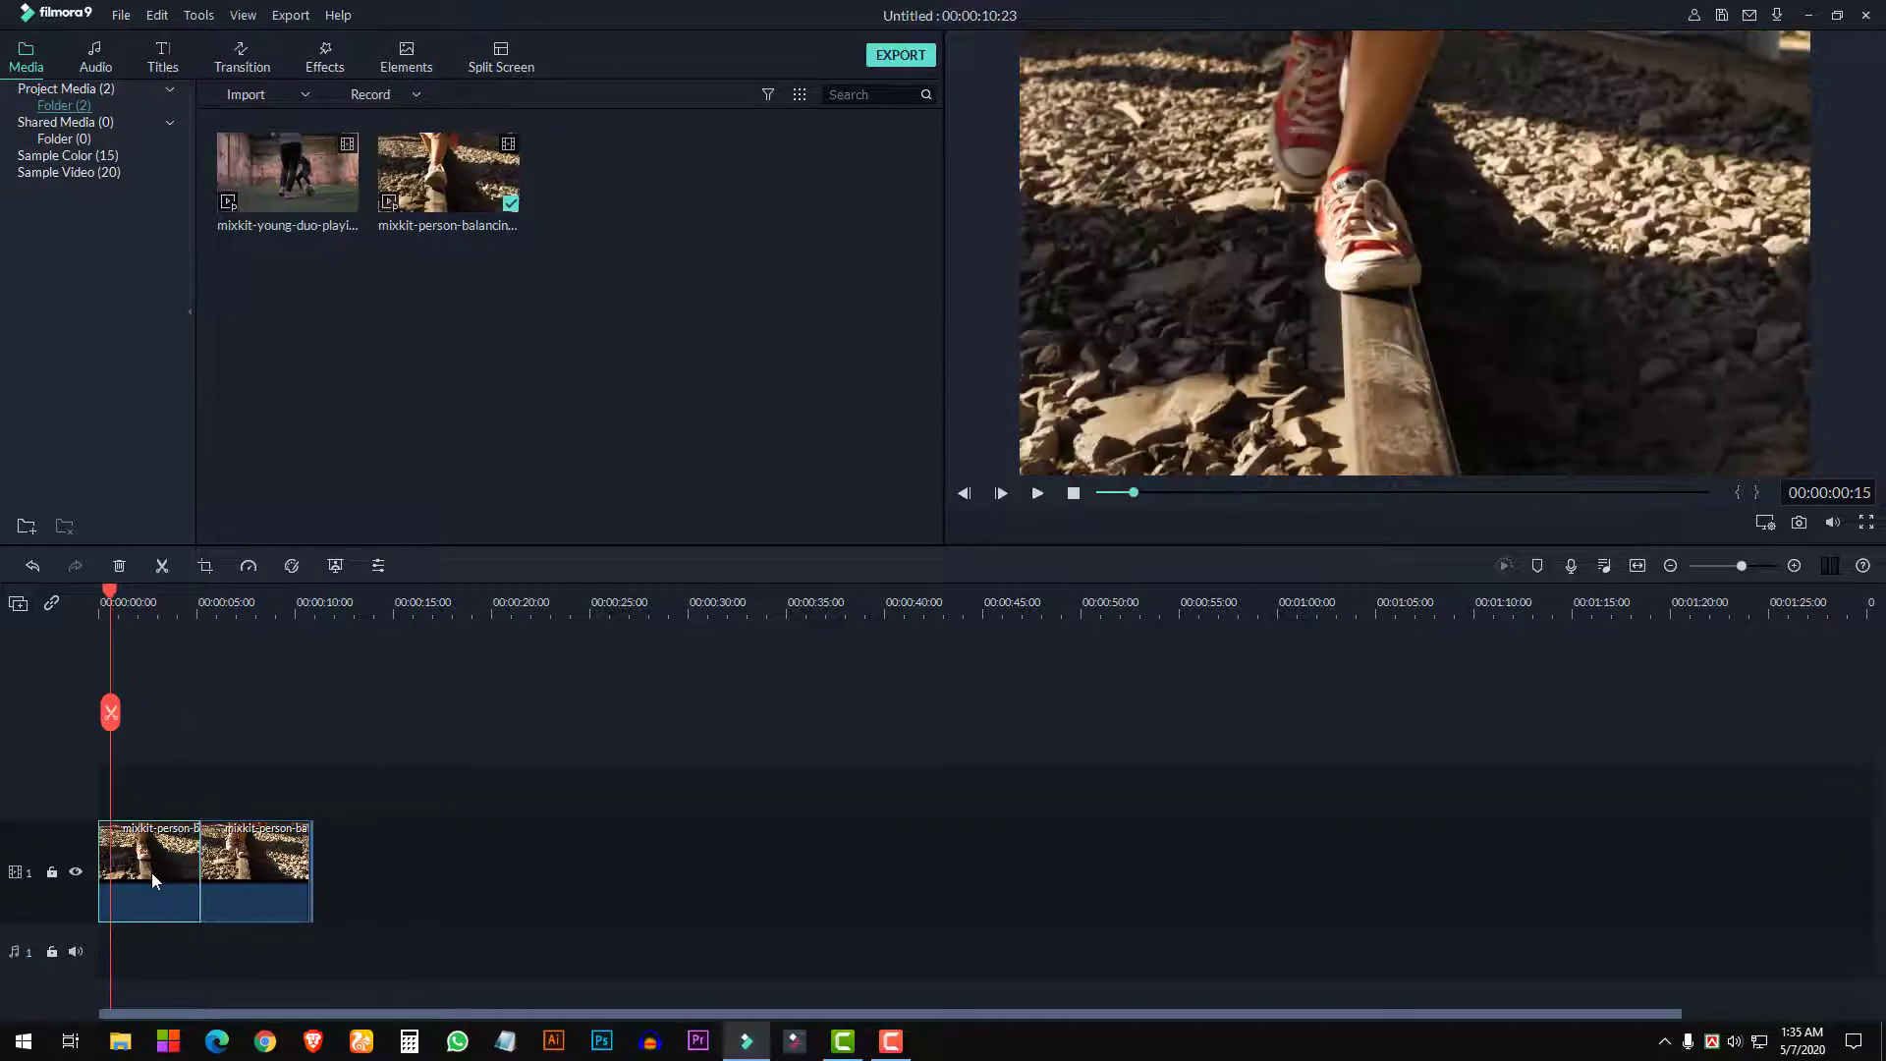
{"action": "left_click", "coordinate": [250, 856]}
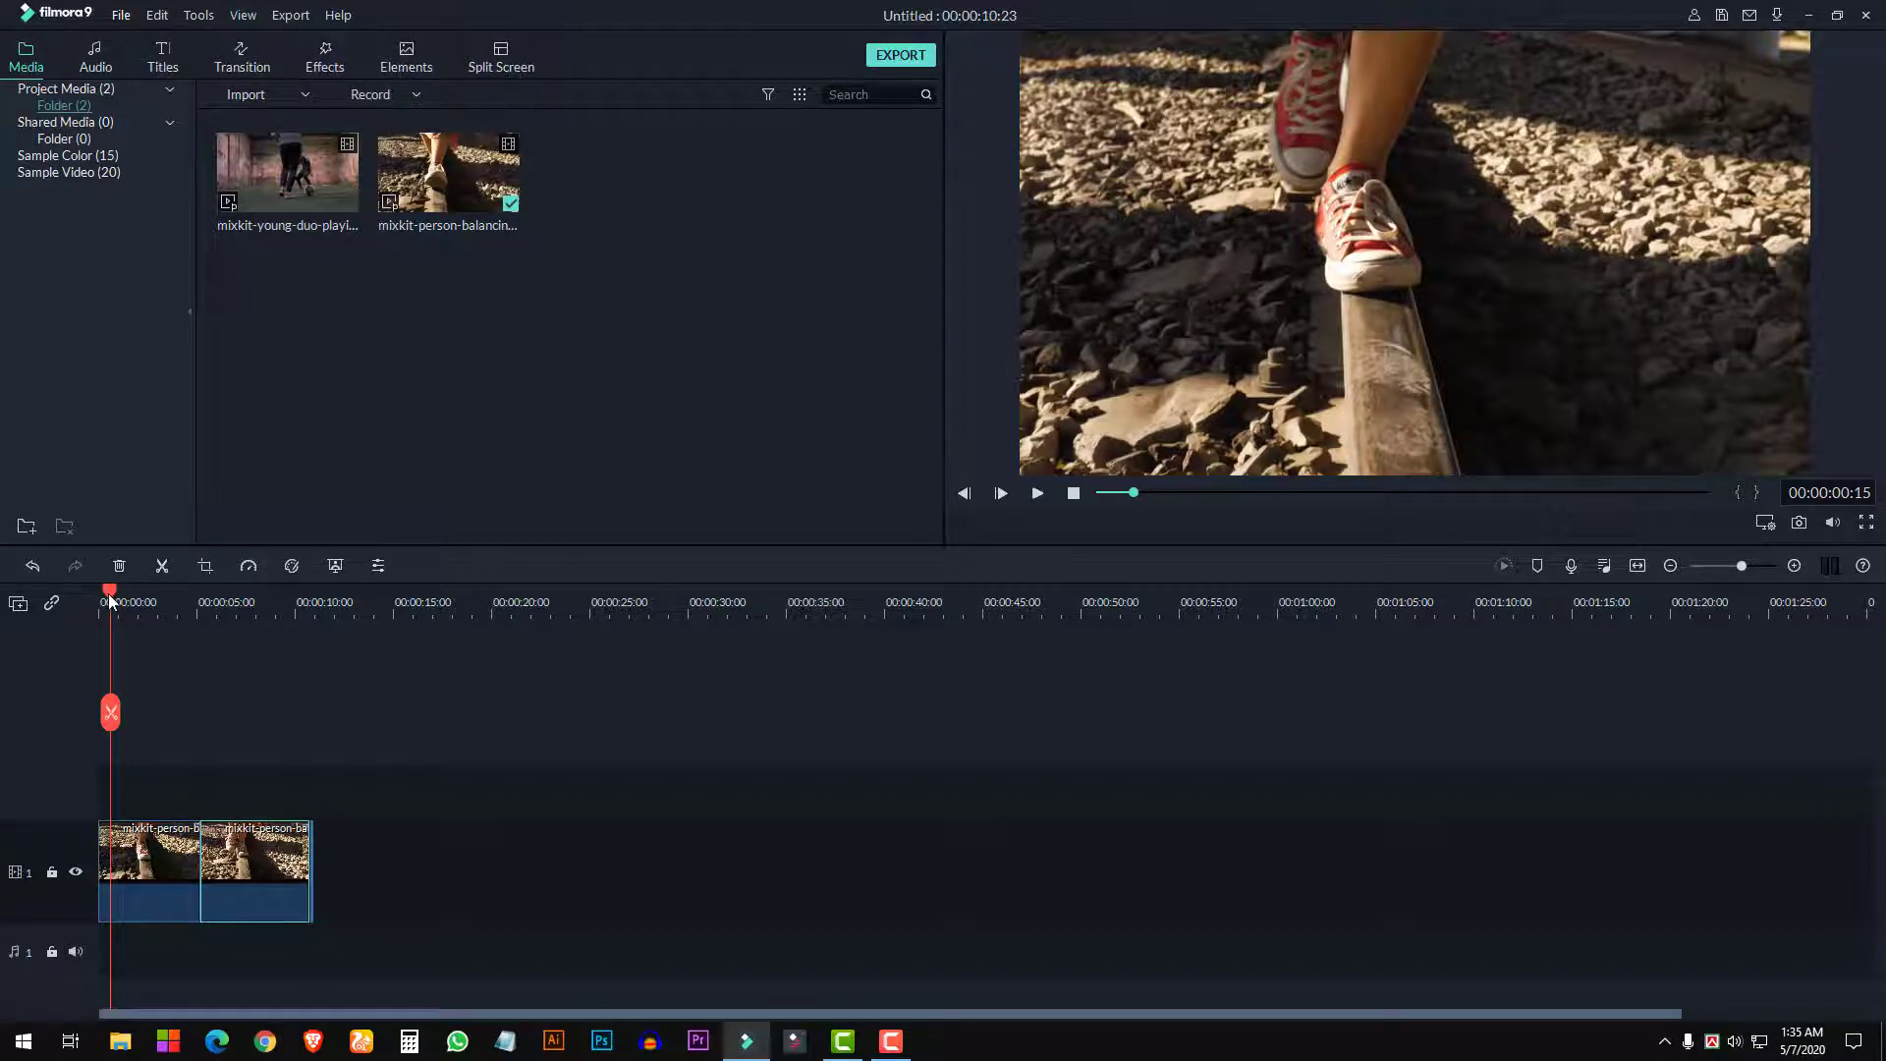
{"action": "left_click_drag", "start_coordinate": [117, 596], "coordinate": [312, 652]}
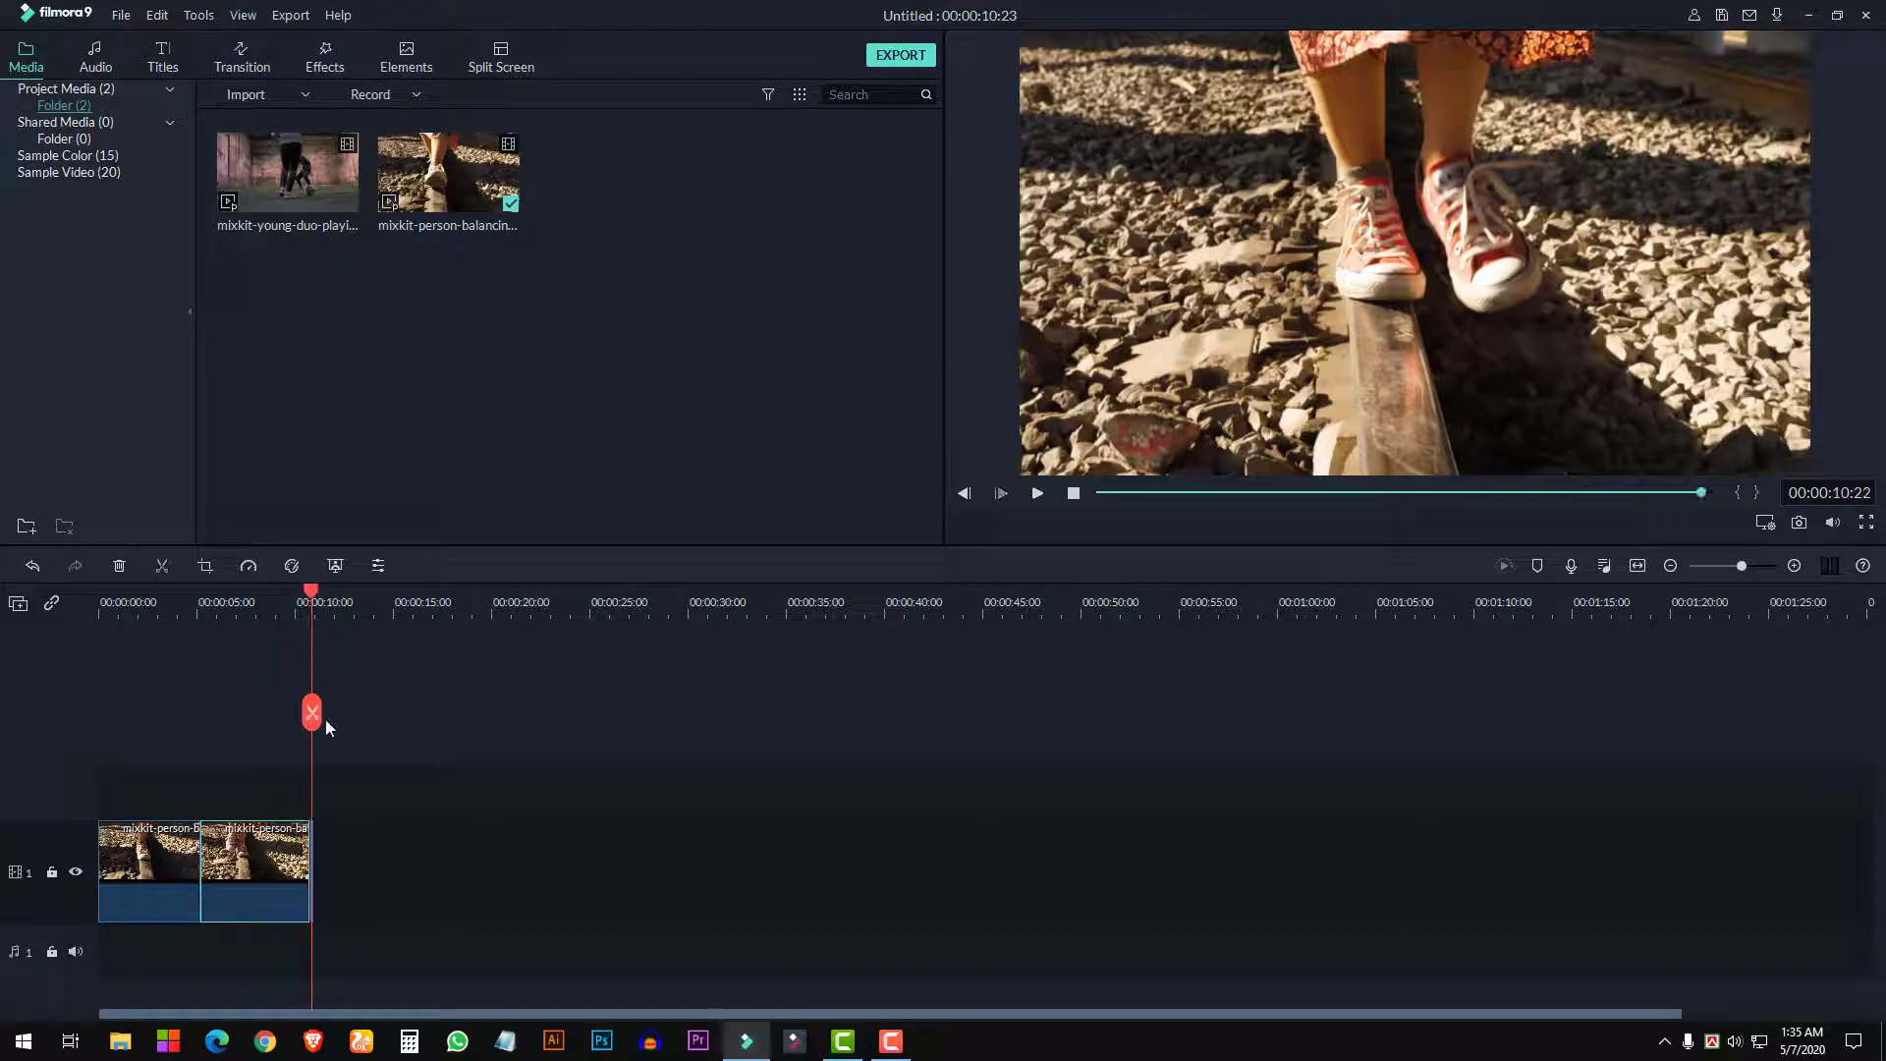
{"action": "key", "text": "ctrl+v"}
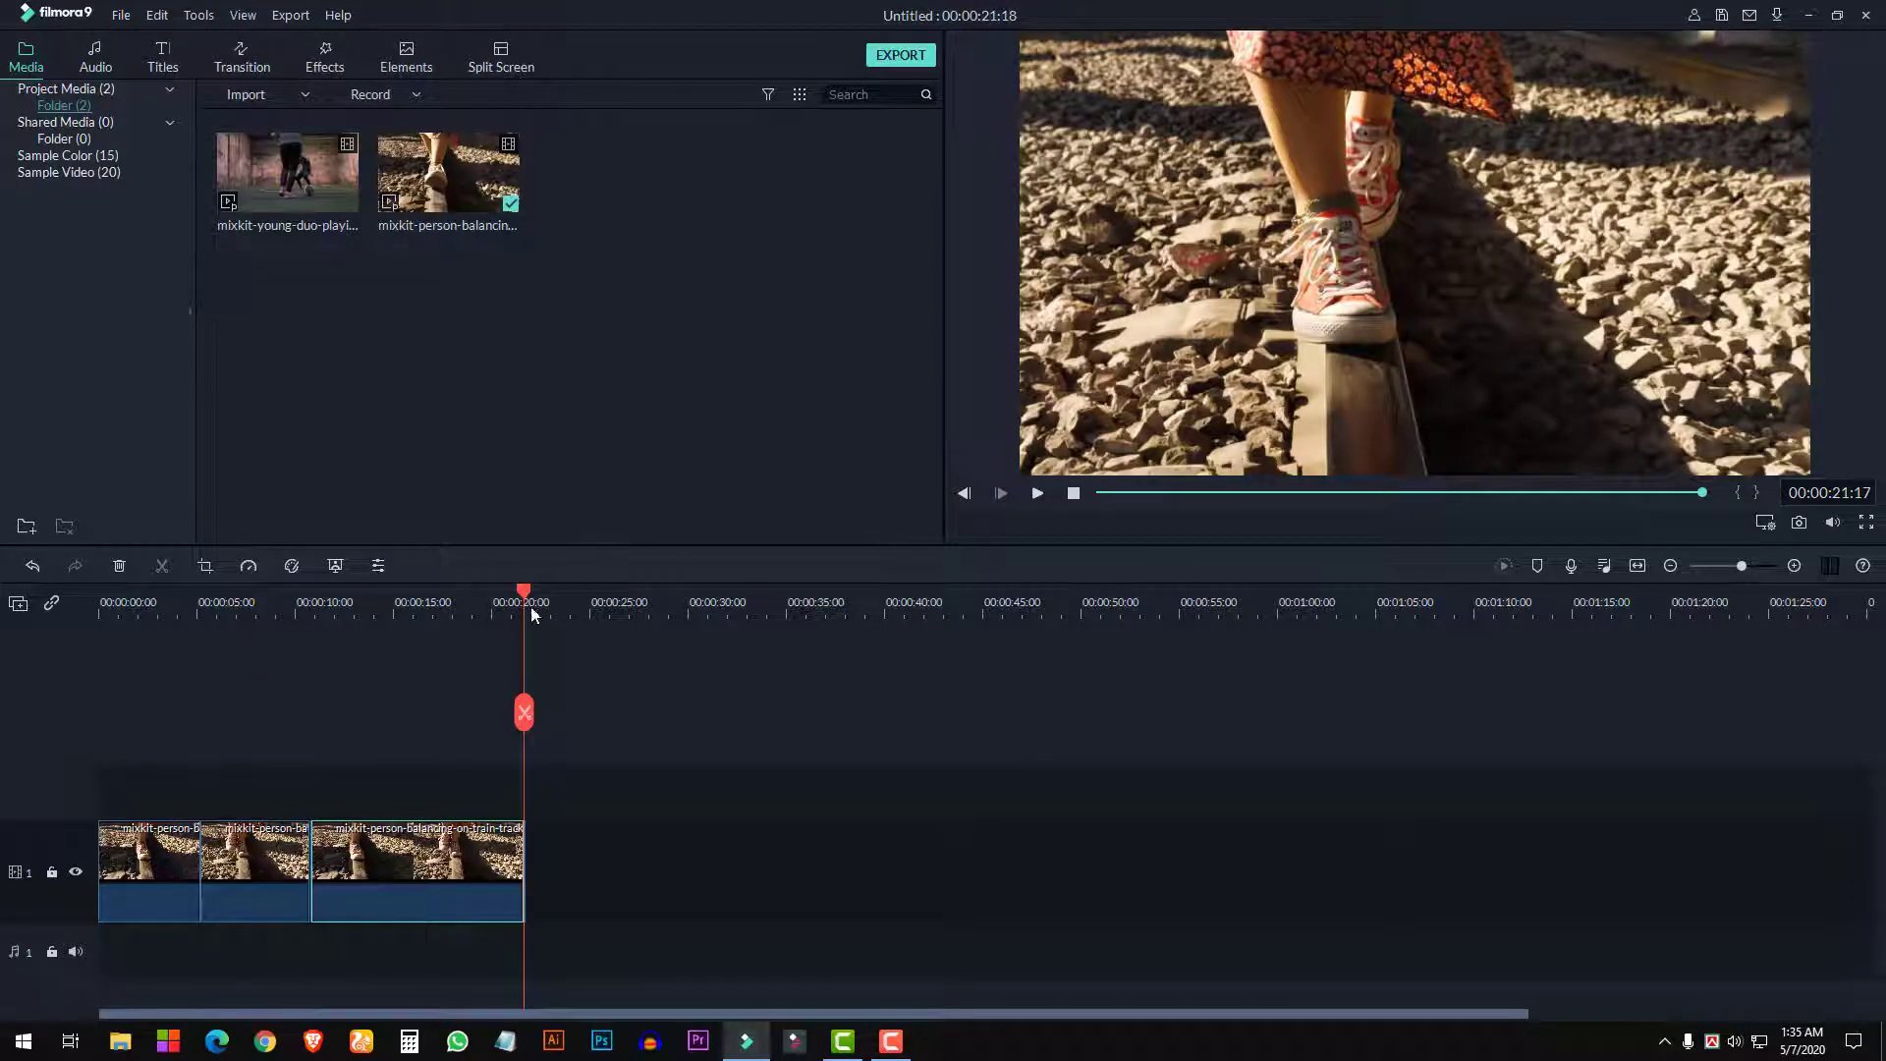
{"action": "mouse_move", "coordinate": [529, 595]}
{"action": "left_mouse_down"}
{"action": "mouse_move", "coordinate": [354, 595]}
{"action": "mouse_move", "coordinate": [547, 635]}
{"action": "mouse_move", "coordinate": [527, 629]}
{"action": "left_mouse_up"}
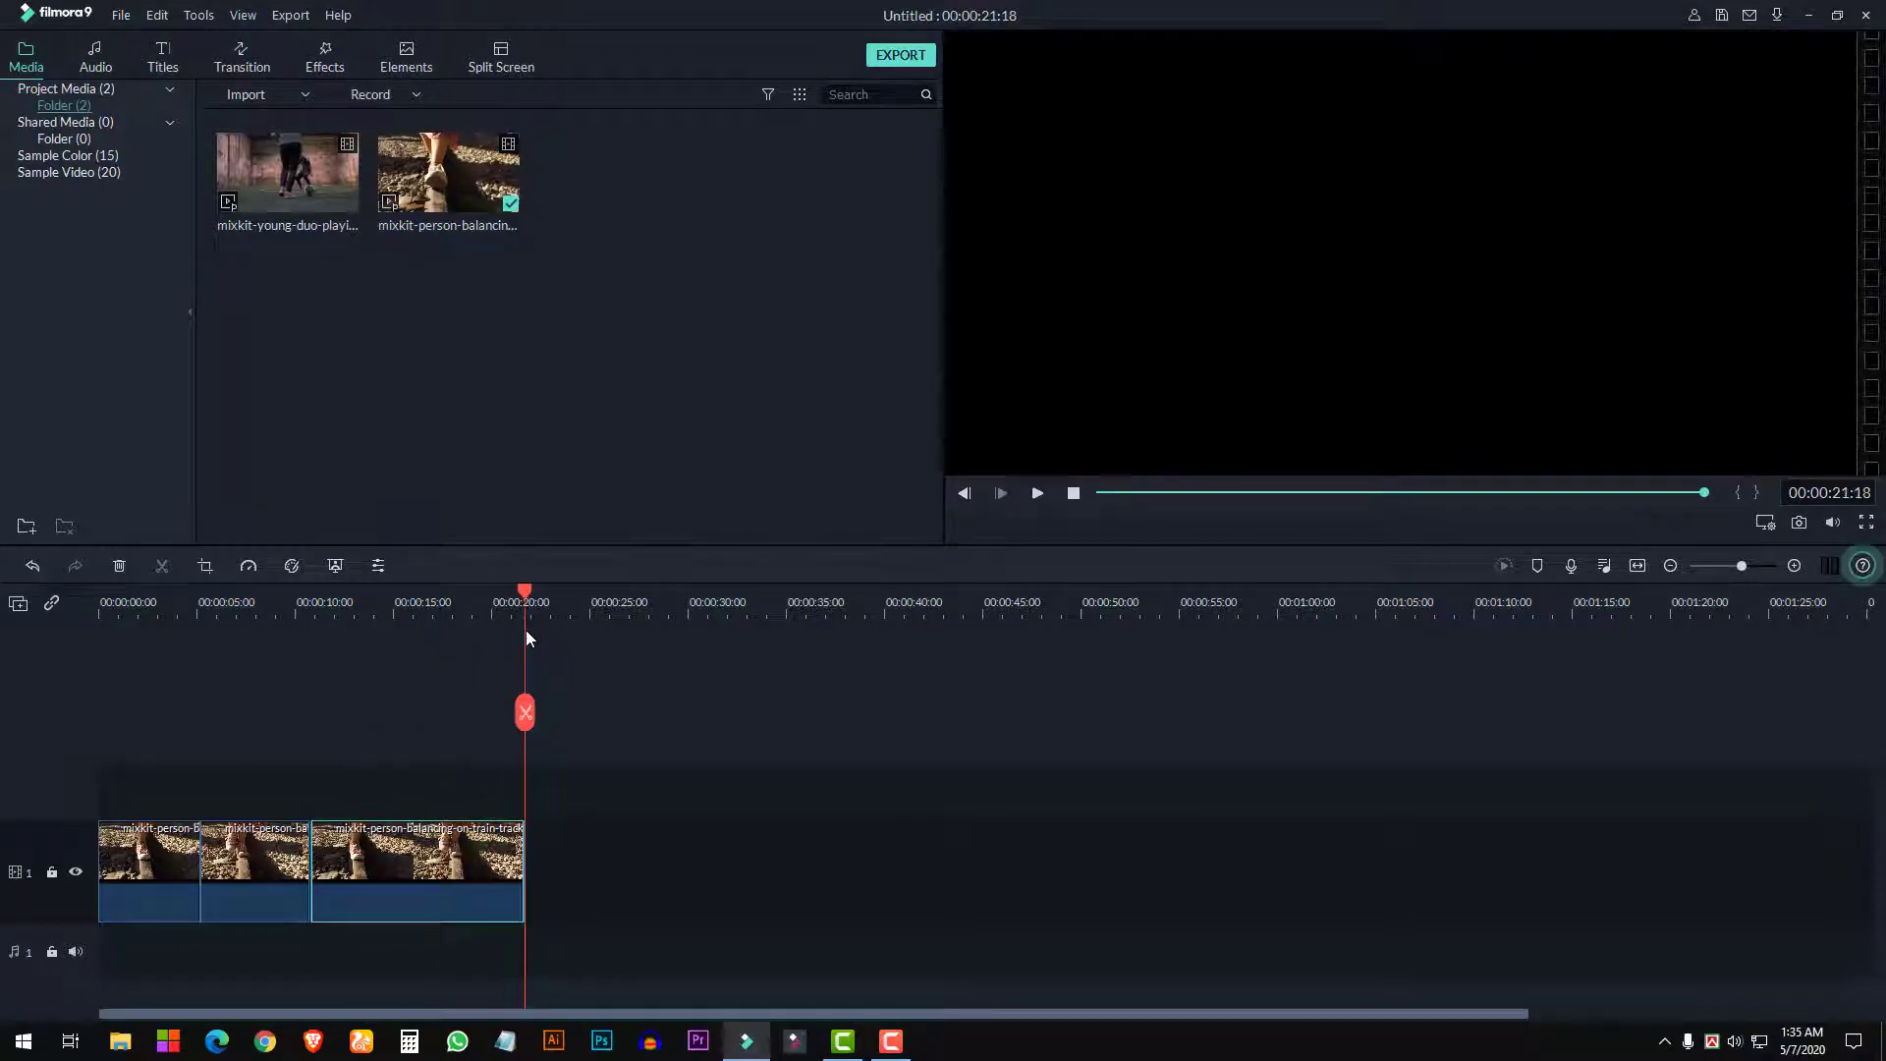
{"action": "key", "text": "ctrl+v"}
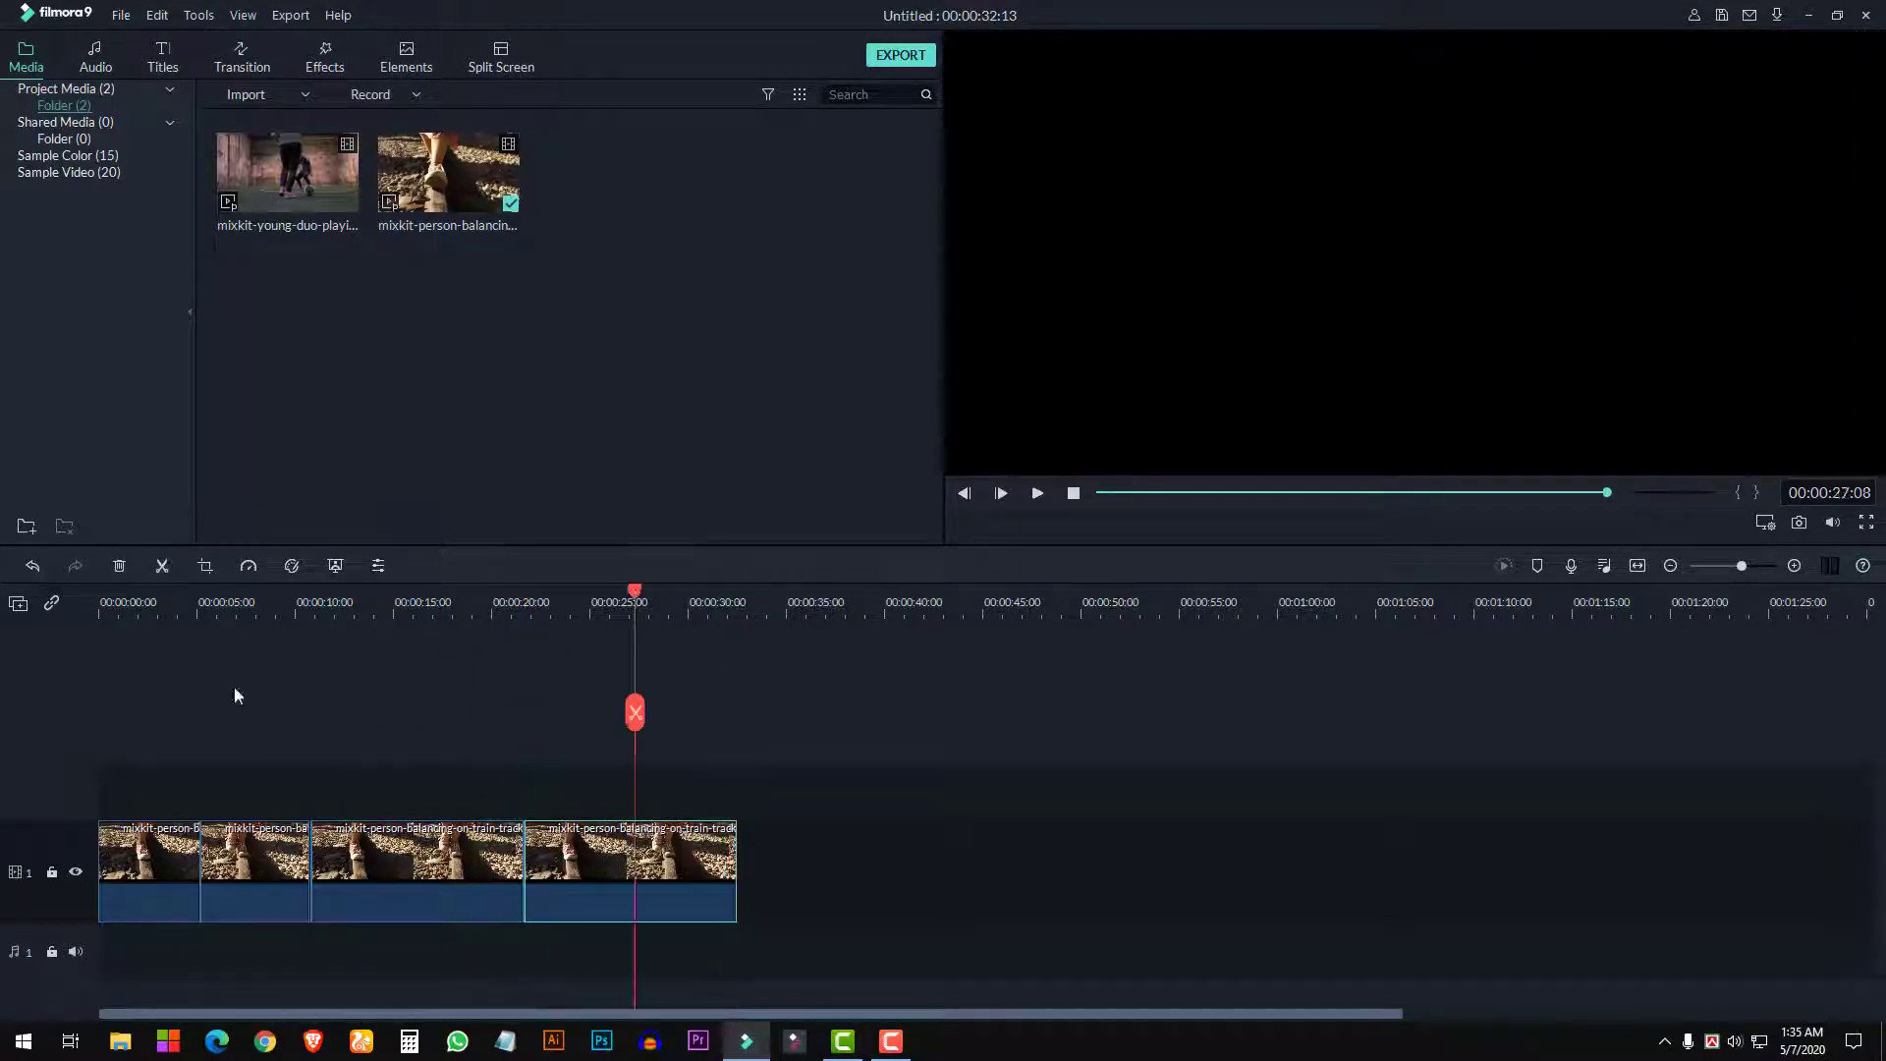
Return the playhead to the start of the timeline and go through the clips on the video track
{"action": "left_click_drag", "start_coordinate": [235, 696], "coordinate": [75, 726]}
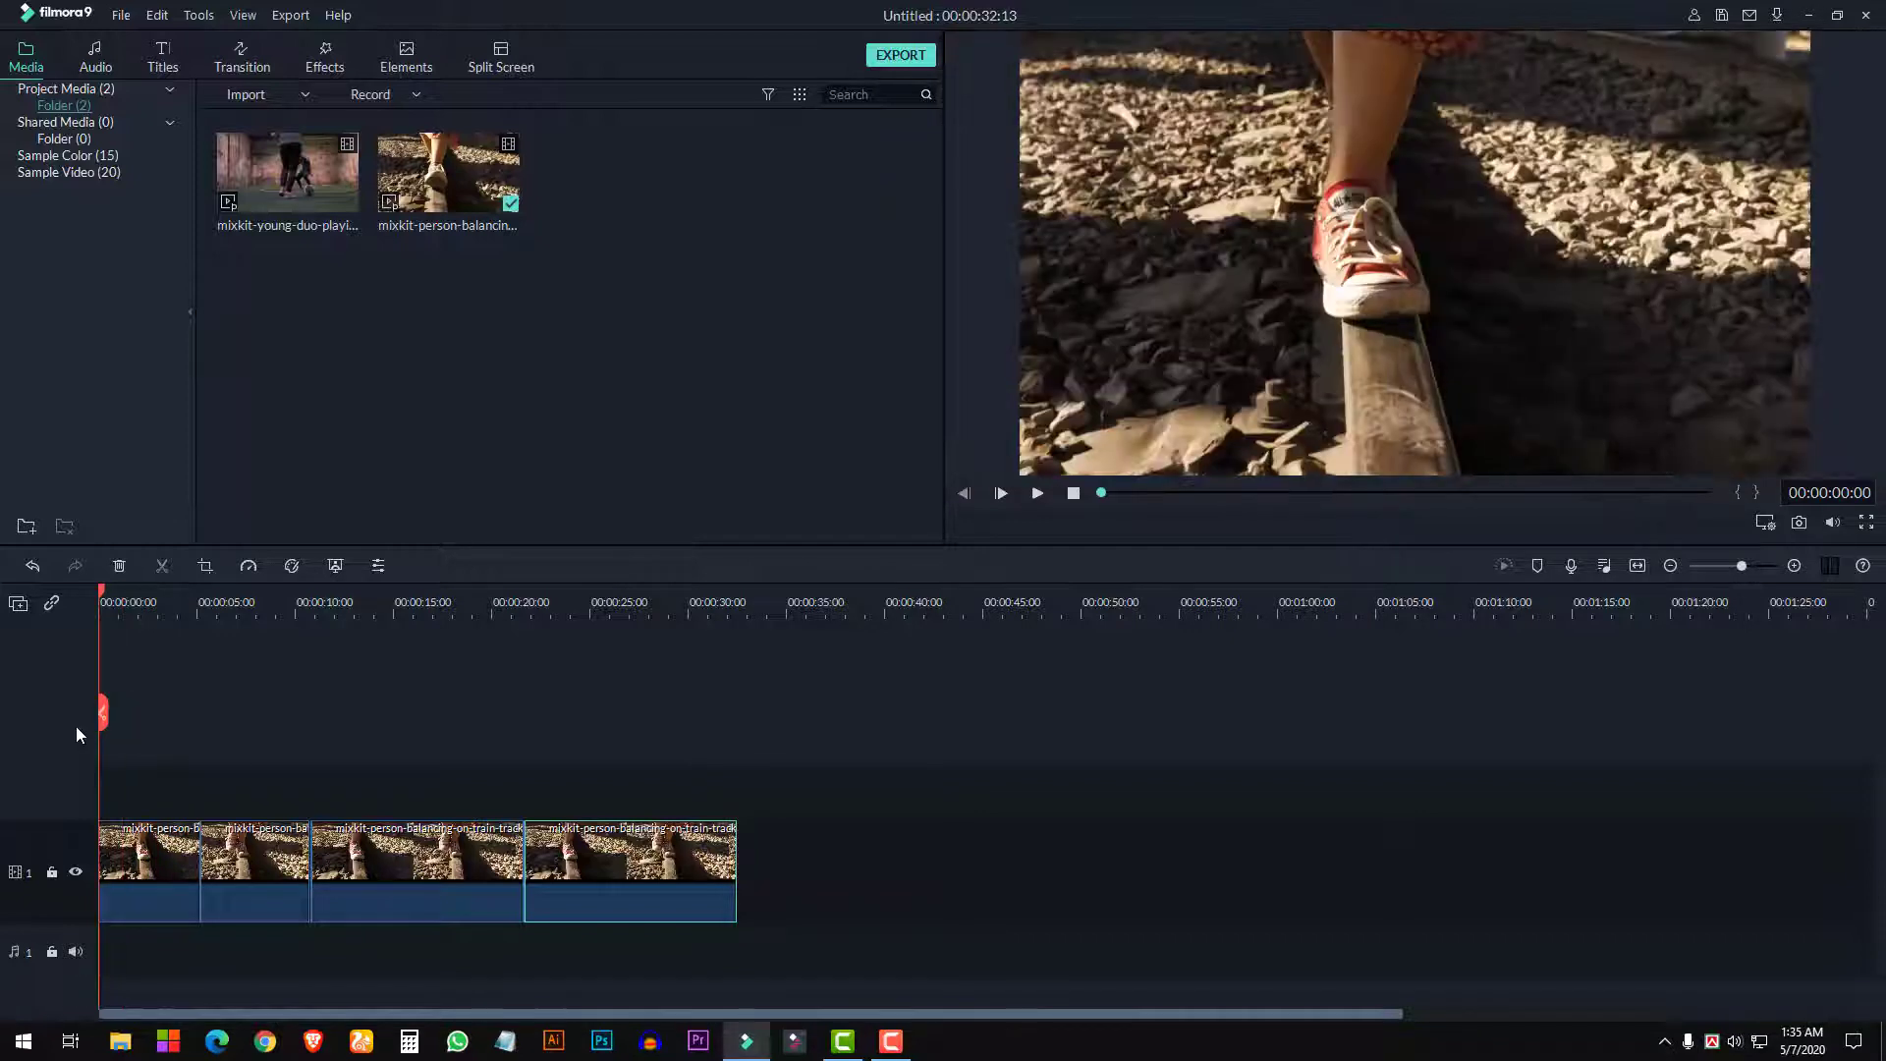
{"action": "left_click", "coordinate": [131, 865]}
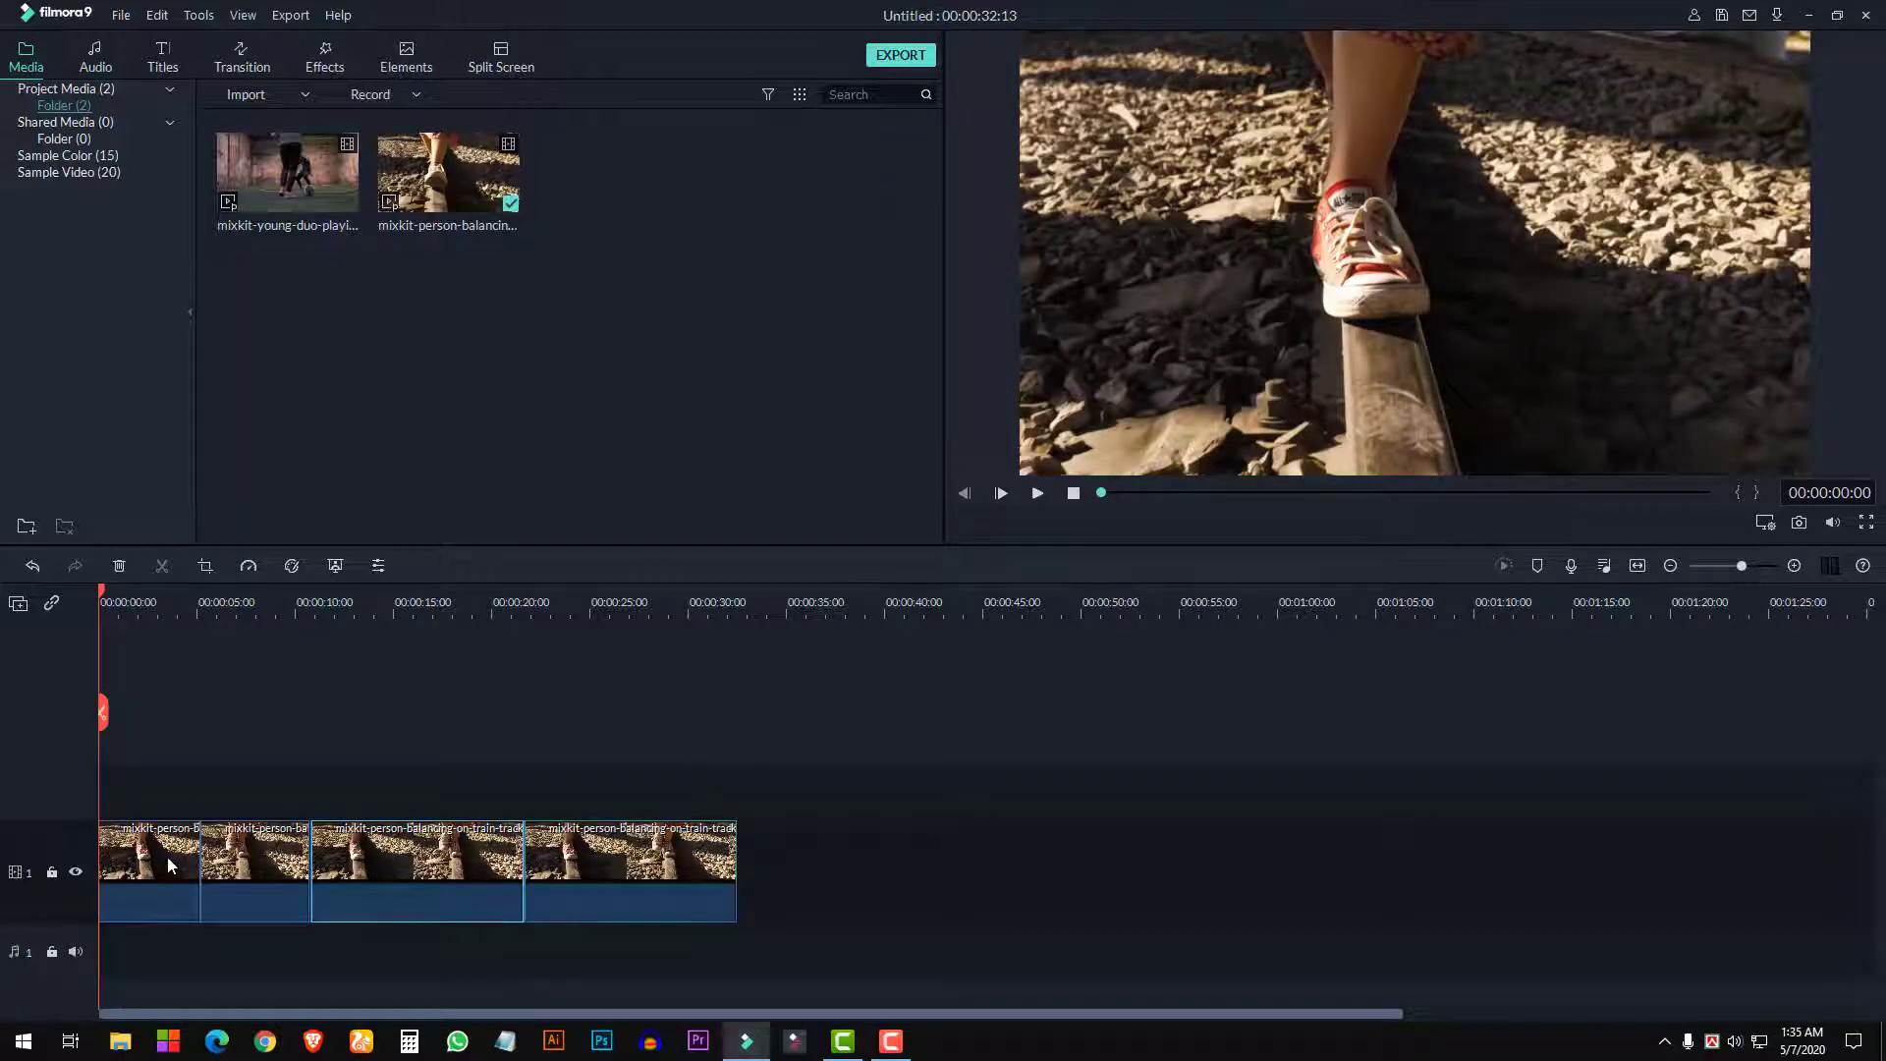
{"action": "left_click", "coordinate": [258, 856]}
{"action": "left_click", "coordinate": [394, 854], "text": "ctrl"}
{"action": "left_click", "coordinate": [584, 852]}
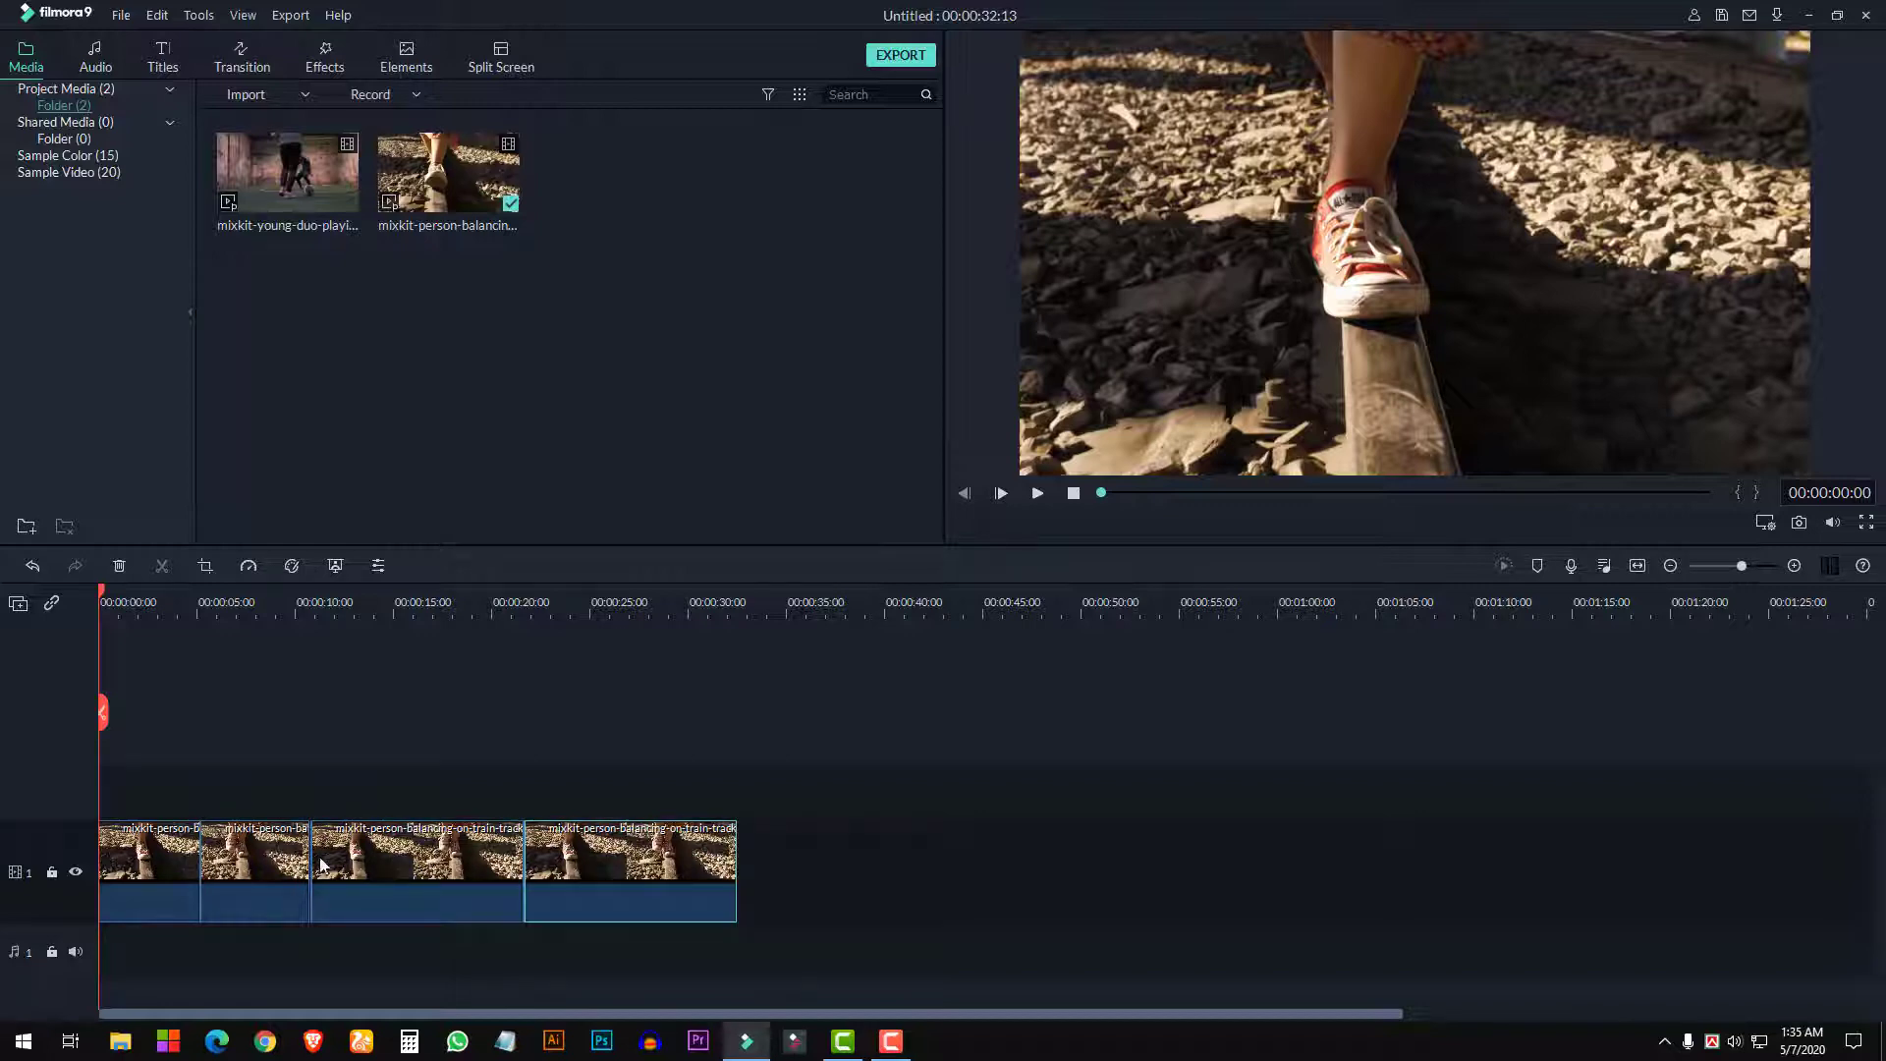
{"action": "left_click", "coordinate": [237, 868]}
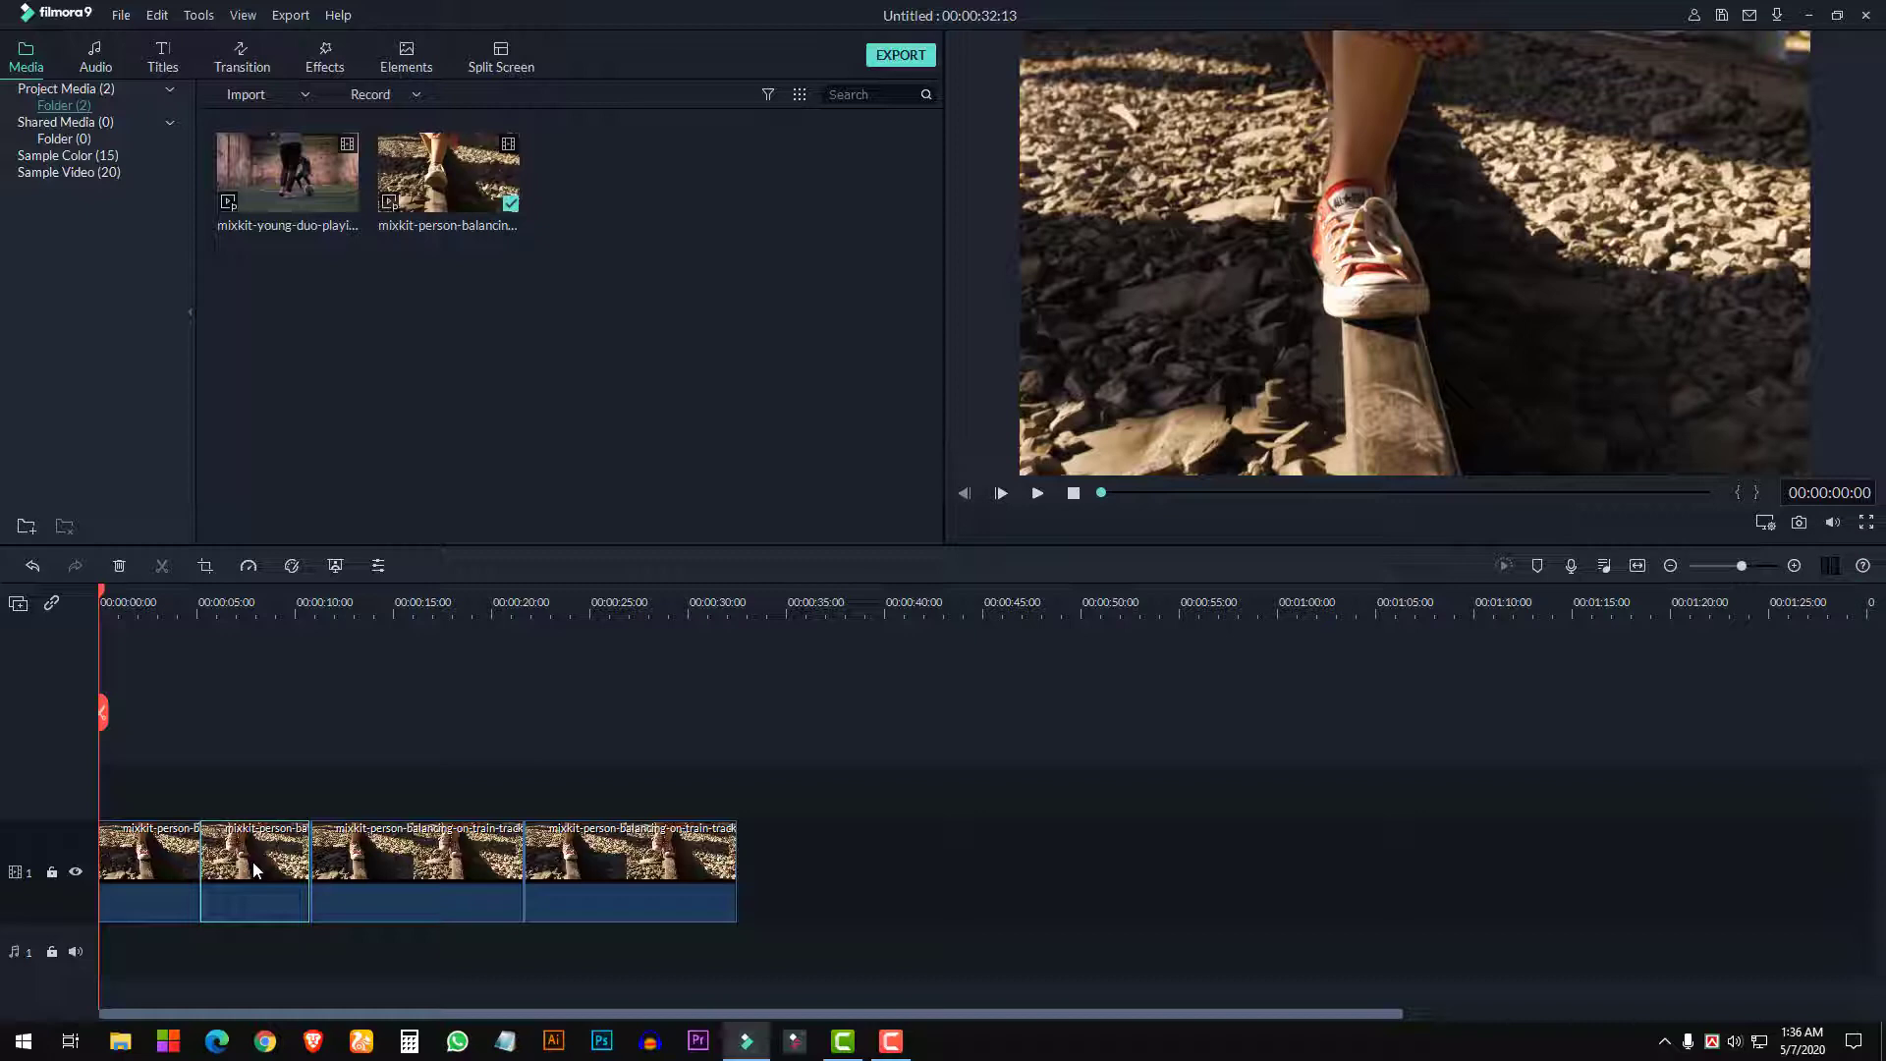
{"action": "right_click", "coordinate": [256, 854]}
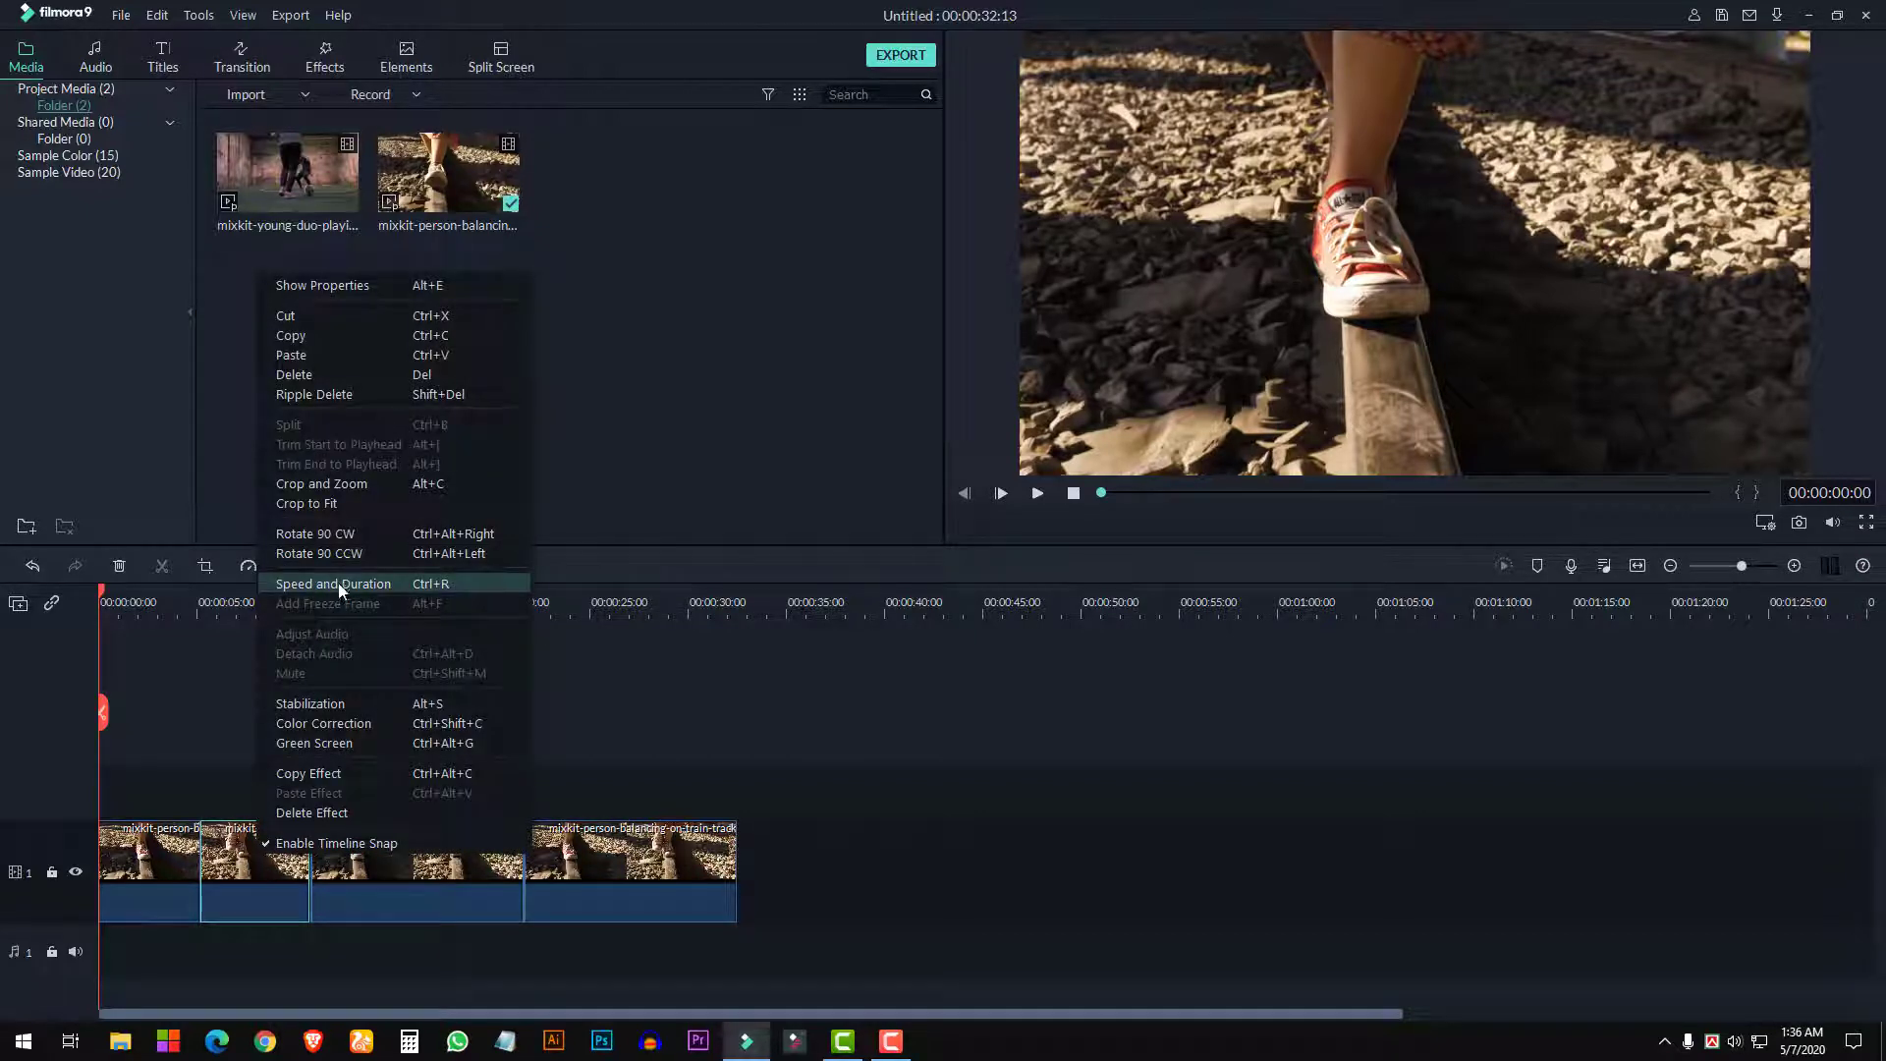
{"action": "left_click", "coordinate": [611, 532]}
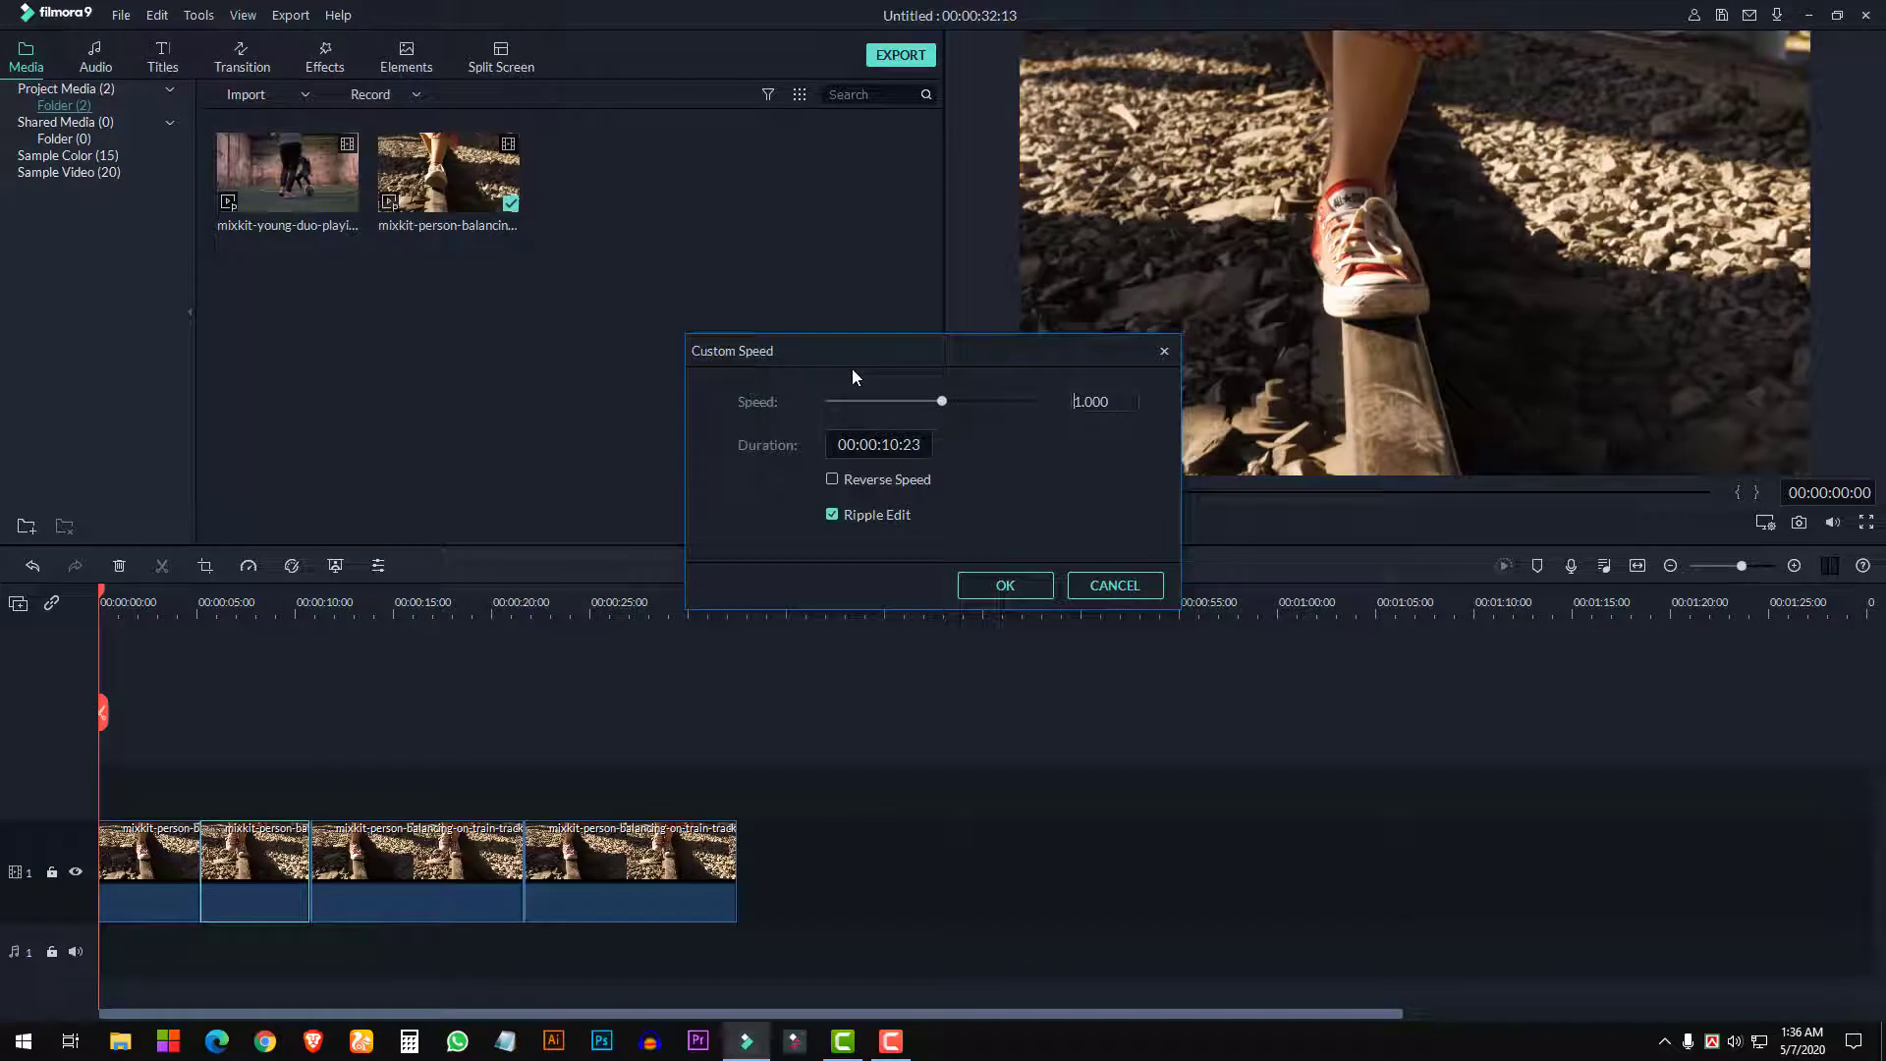
{"action": "left_click", "coordinate": [1098, 584]}
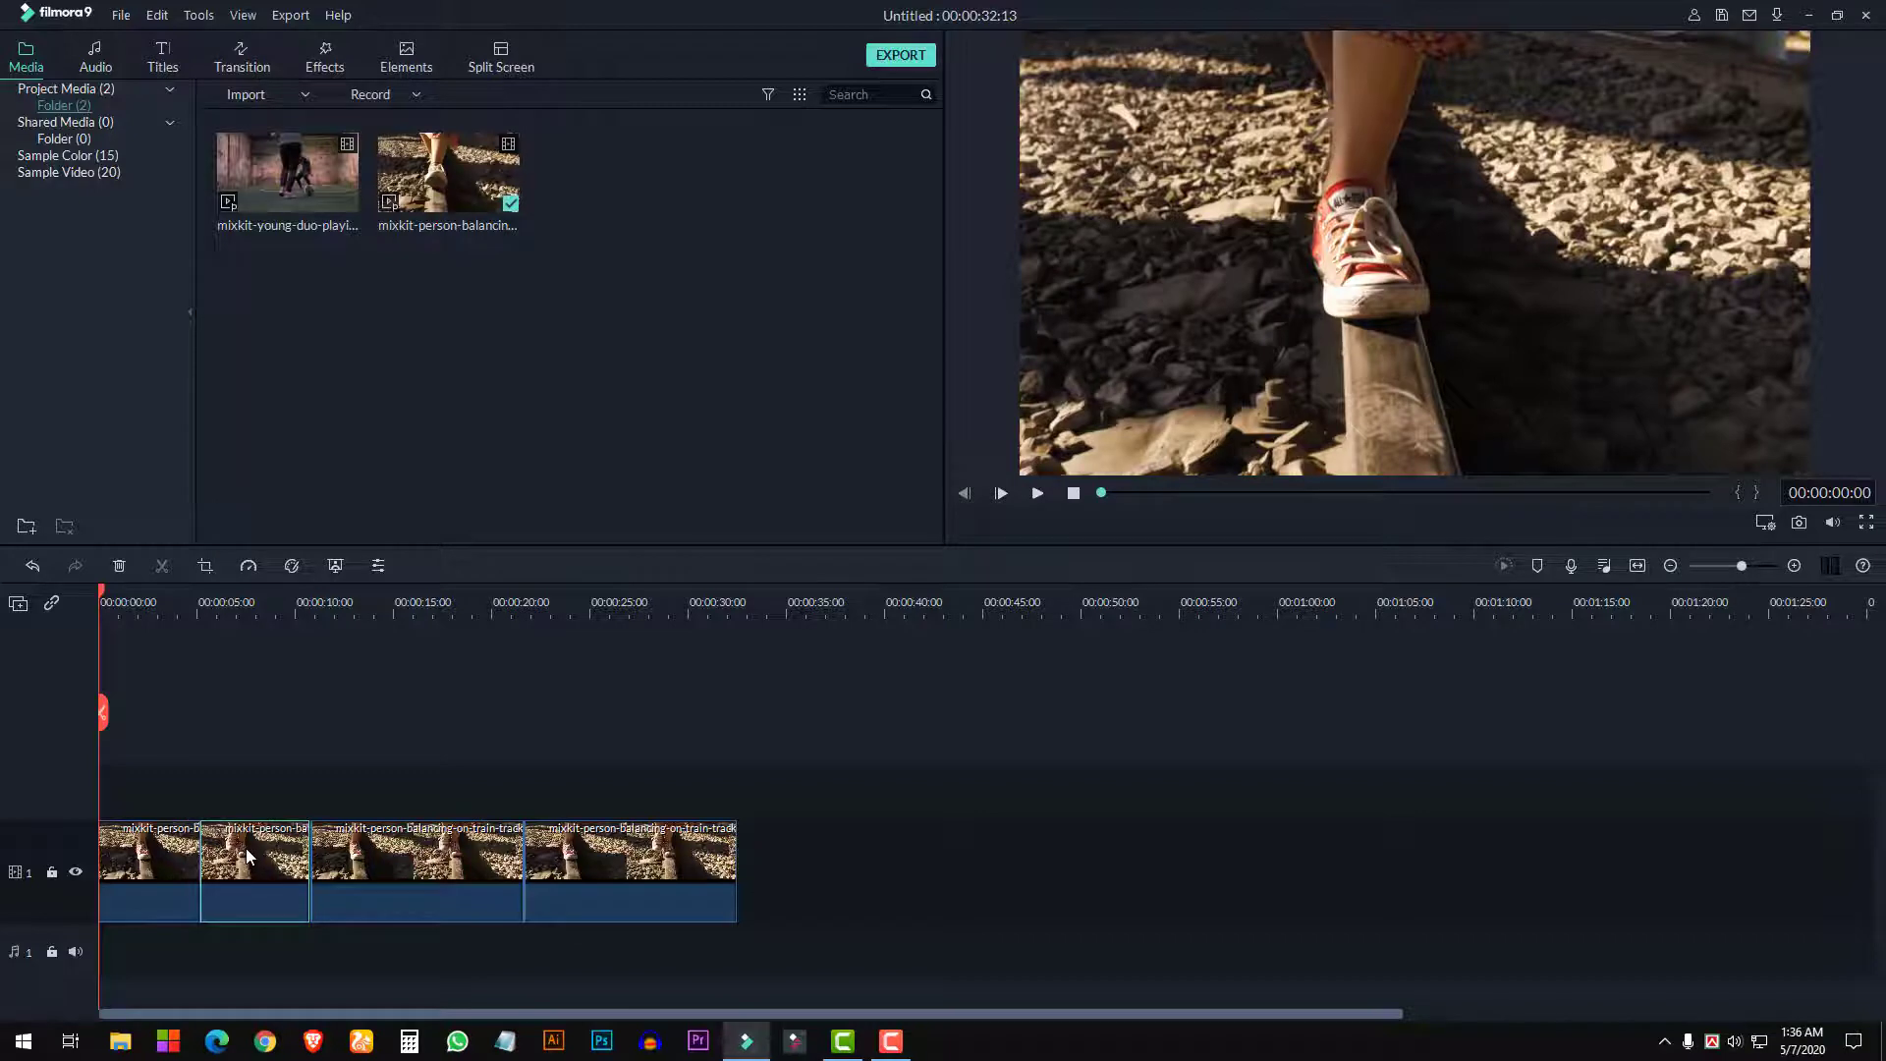
Slow the second clip on the timeline to a custom speed of 0.8 with Ripple Edit enabled
{"action": "left_click", "coordinate": [248, 571]}
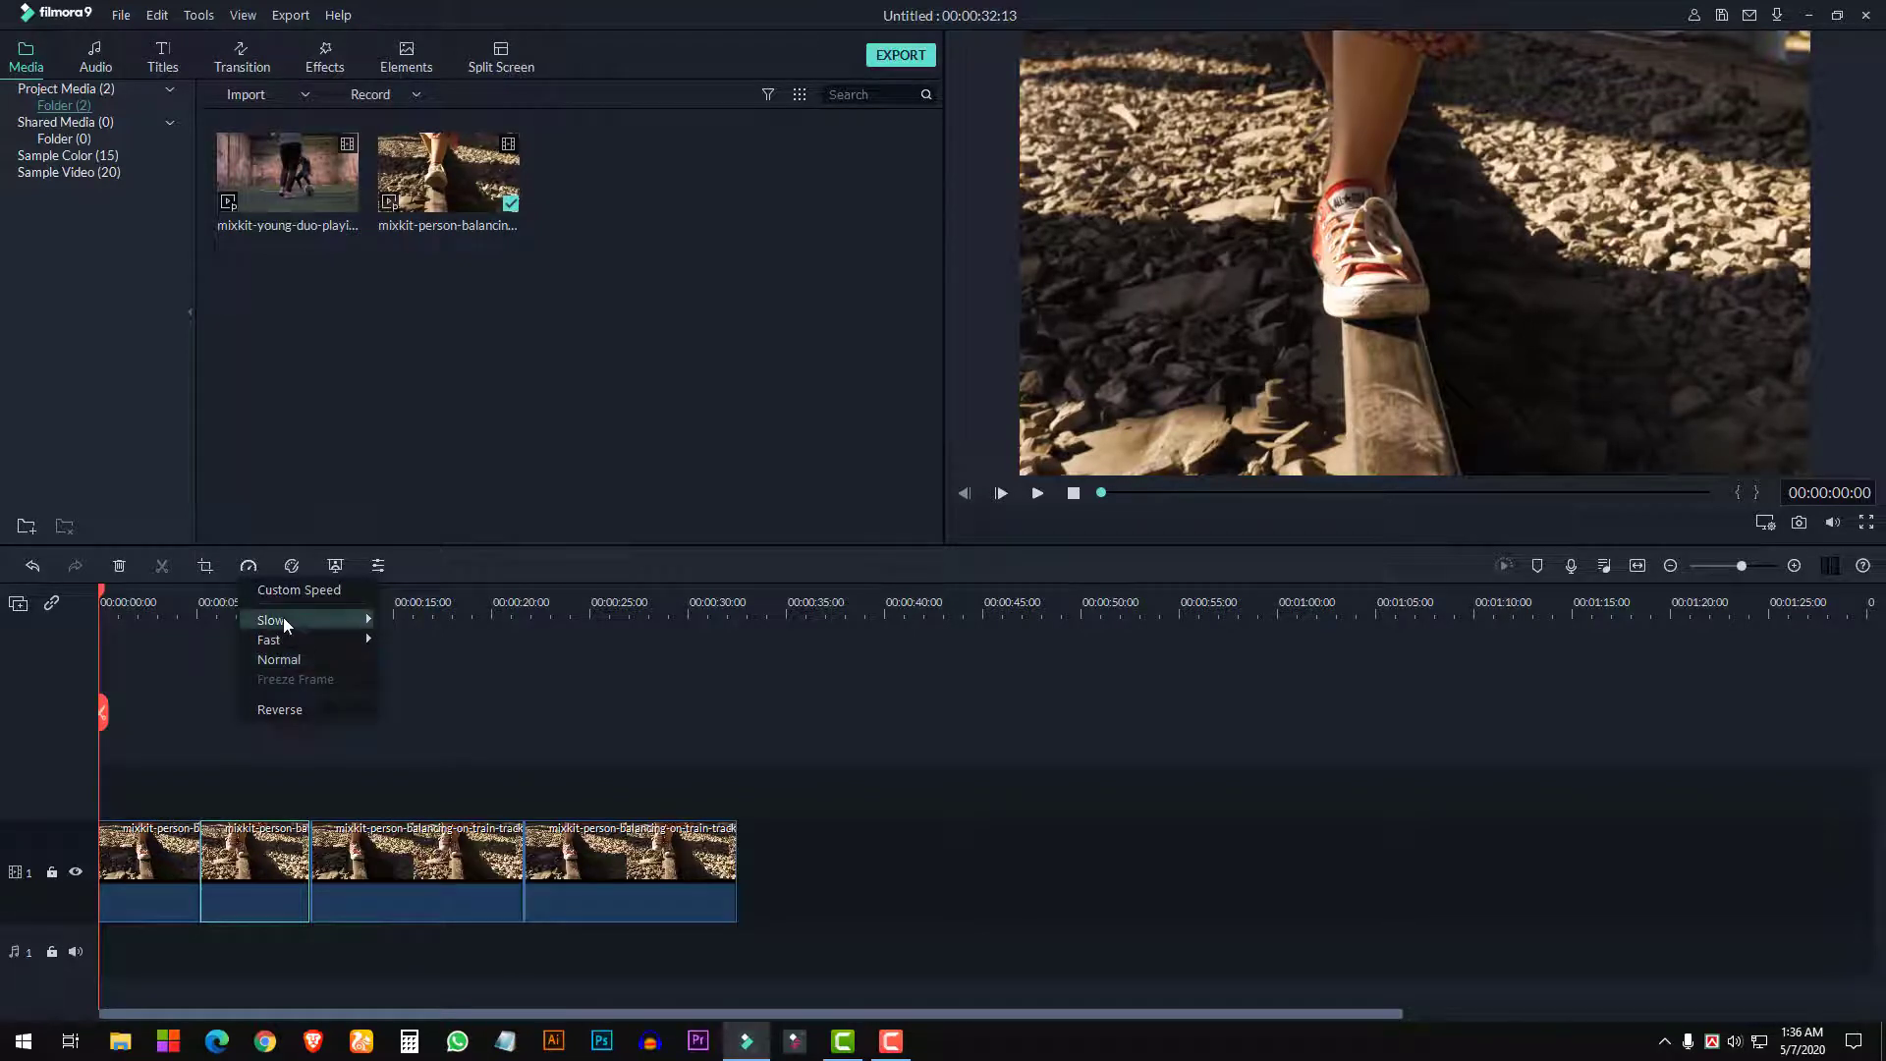
{"action": "left_click", "coordinate": [282, 708]}
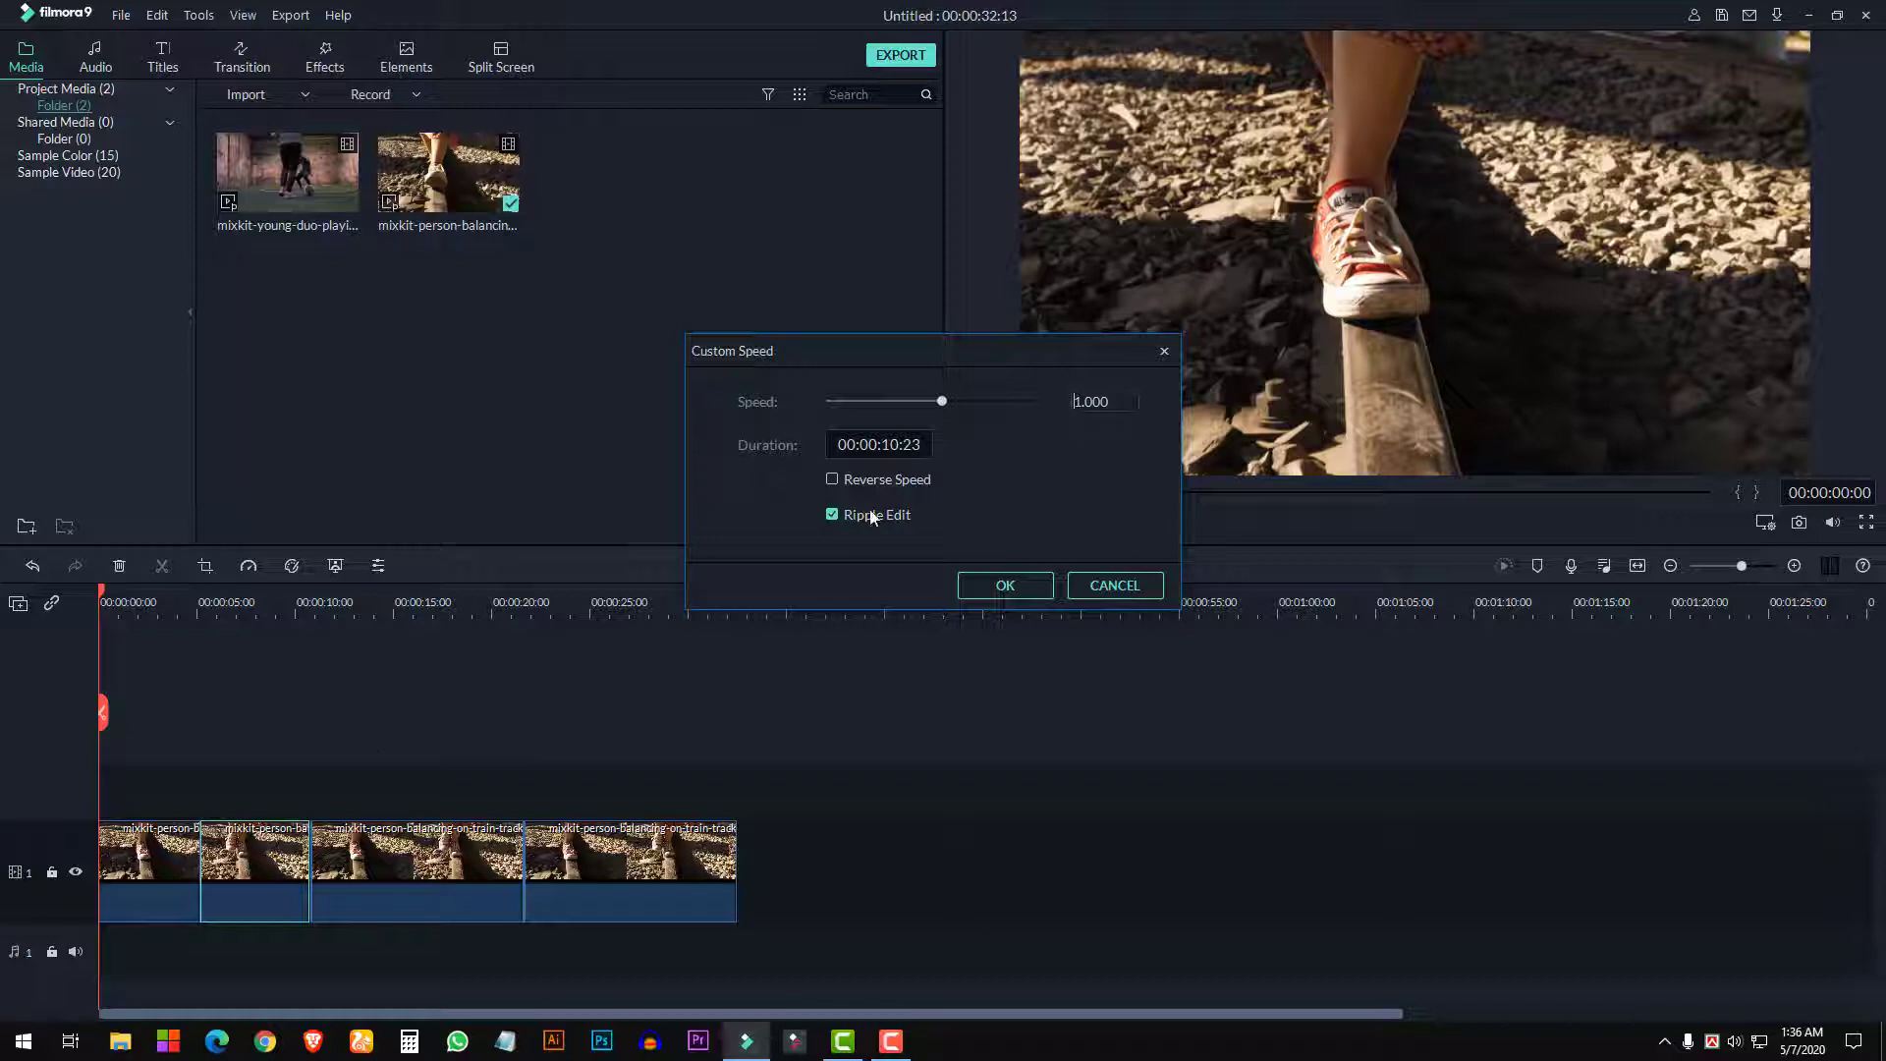
{"action": "left_click", "coordinate": [1090, 402]}
{"action": "key", "text": "ctrl+a"}
{"action": "type", "text": "0.8"}
{"action": "left_click", "coordinate": [1035, 582]}
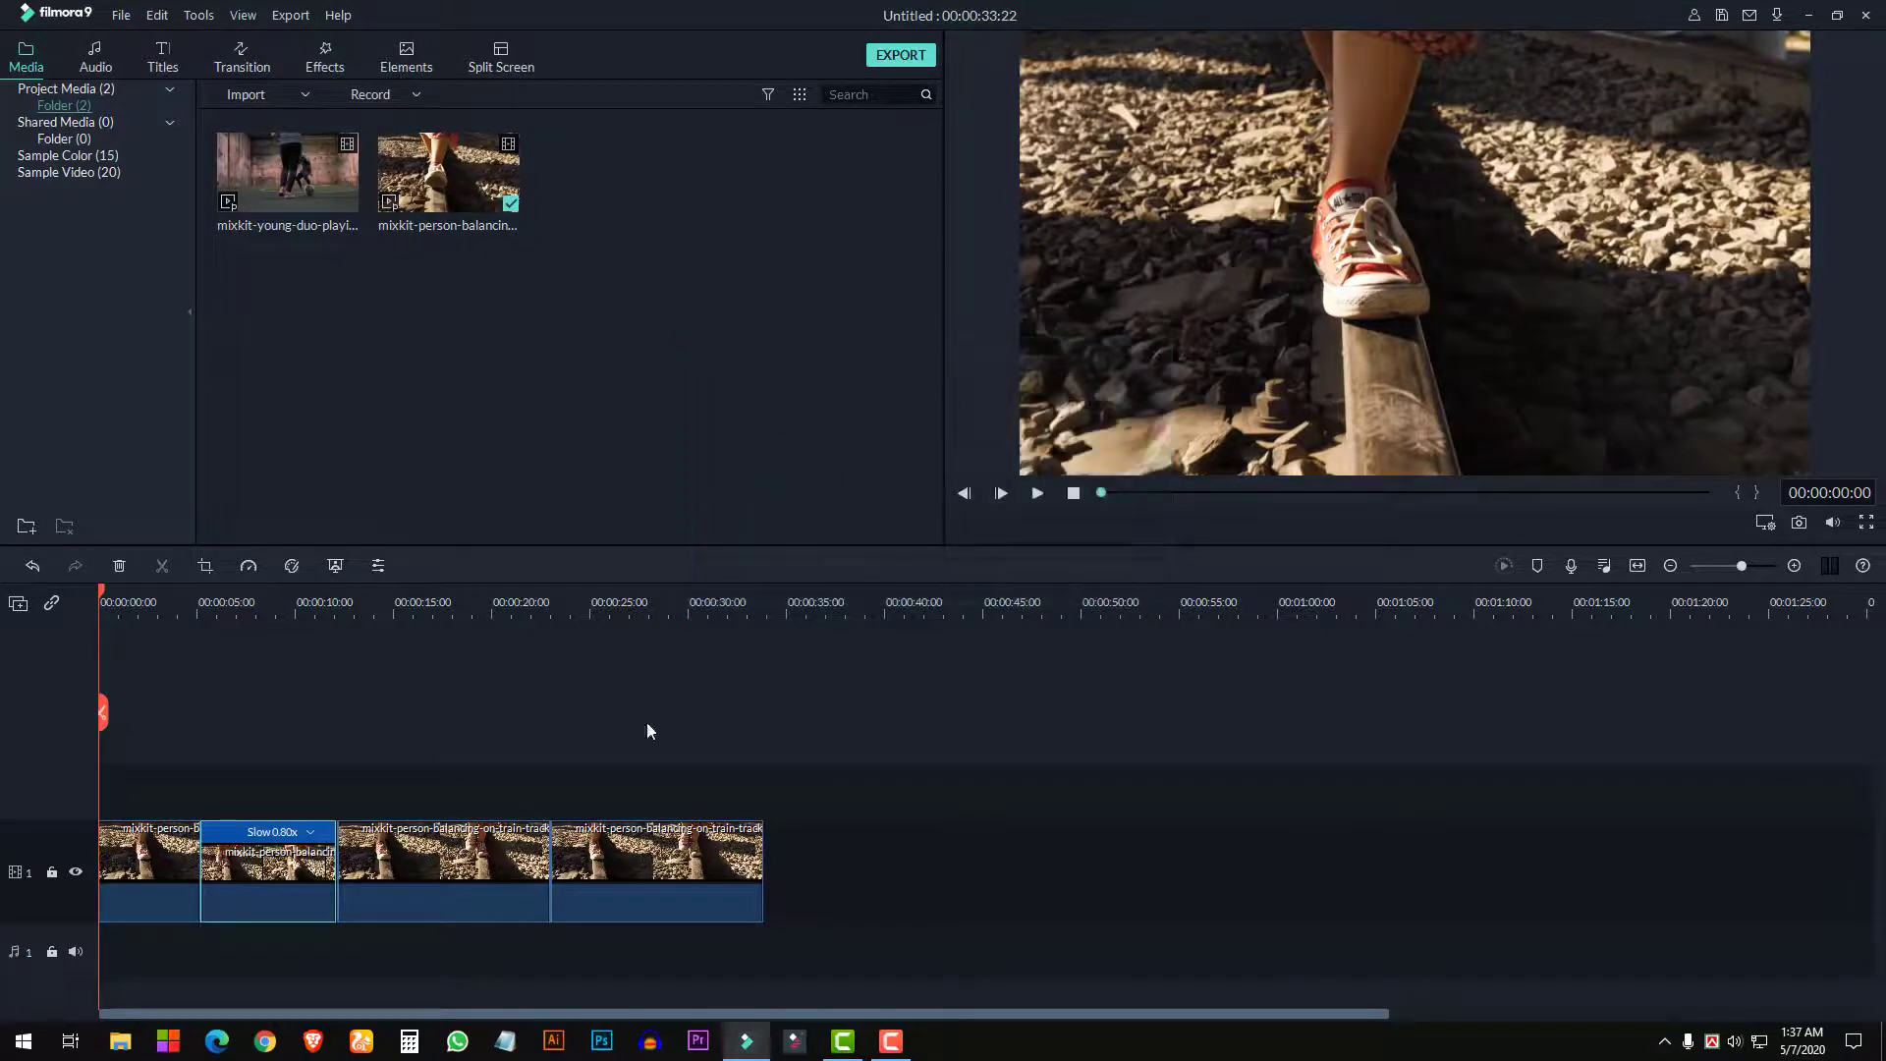
Speed up the third clip on the timeline with a faster custom speed, keeping Ripple Edit enabled
{"action": "left_click", "coordinate": [417, 857]}
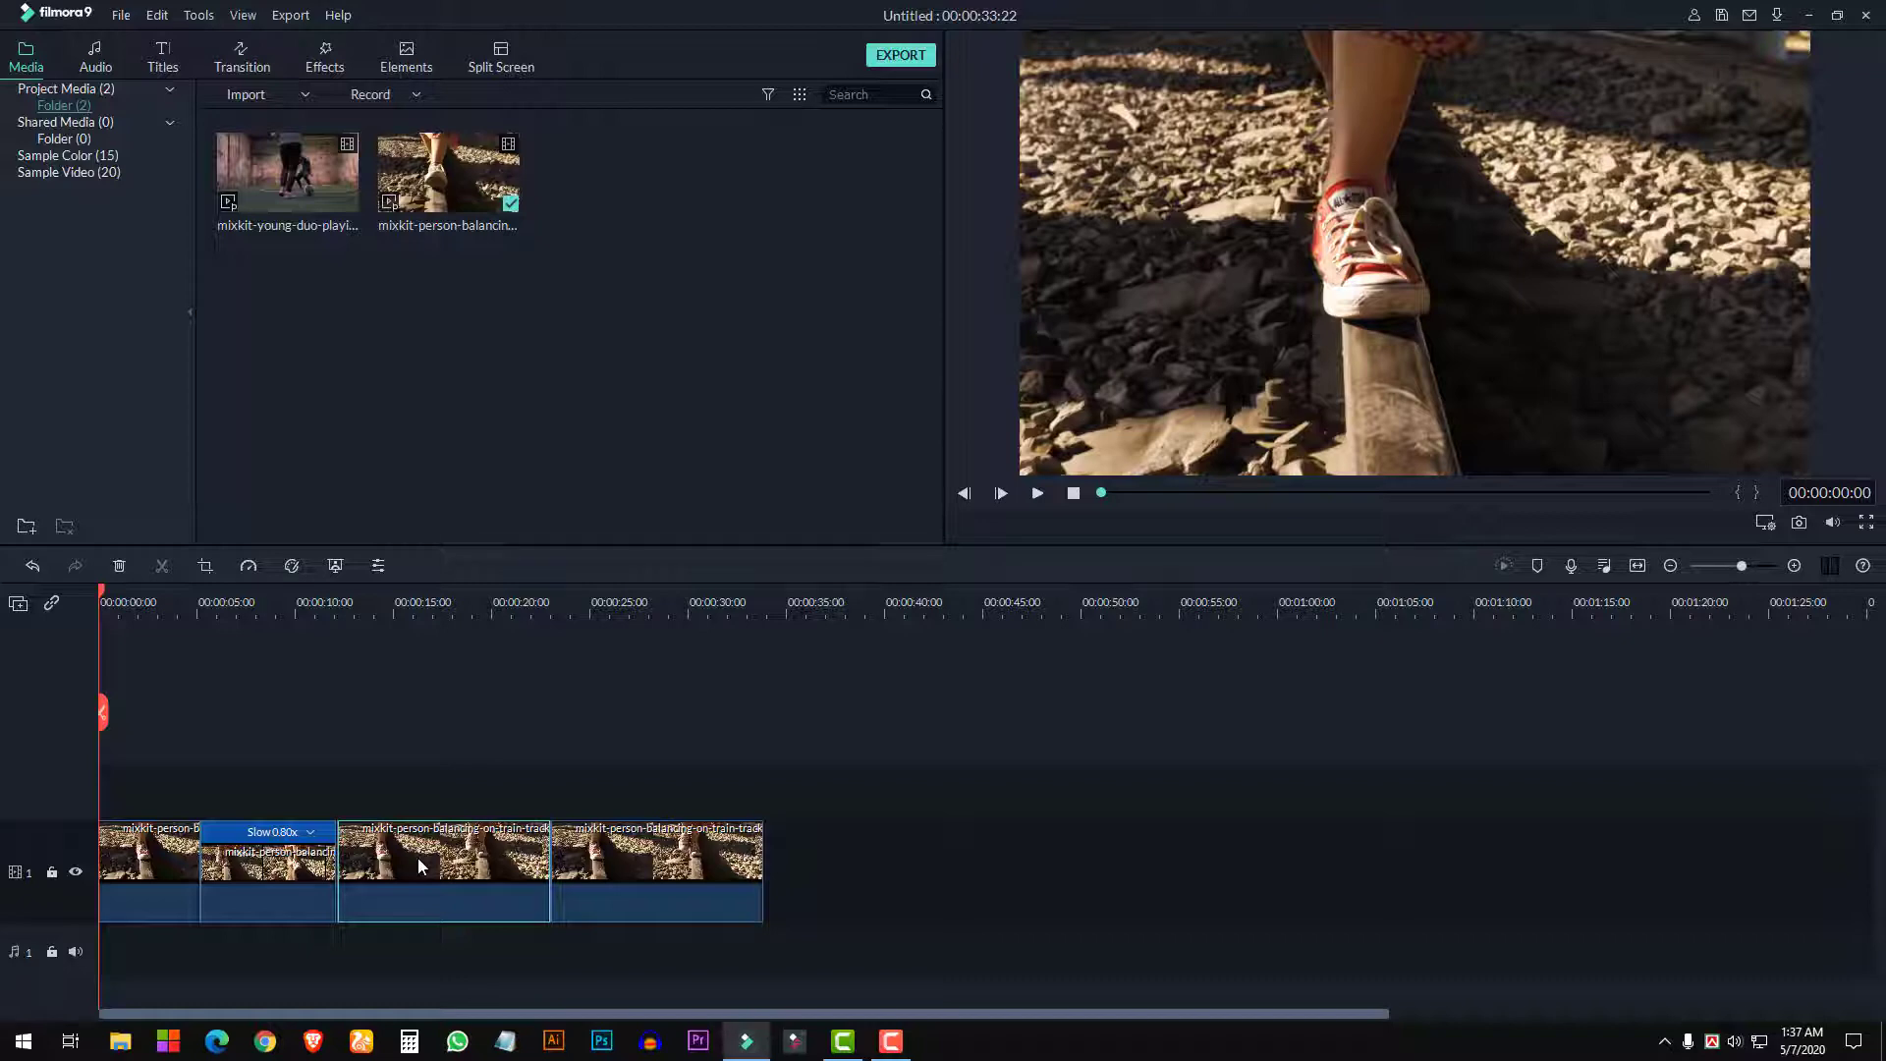
{"action": "right_click", "coordinate": [418, 858]}
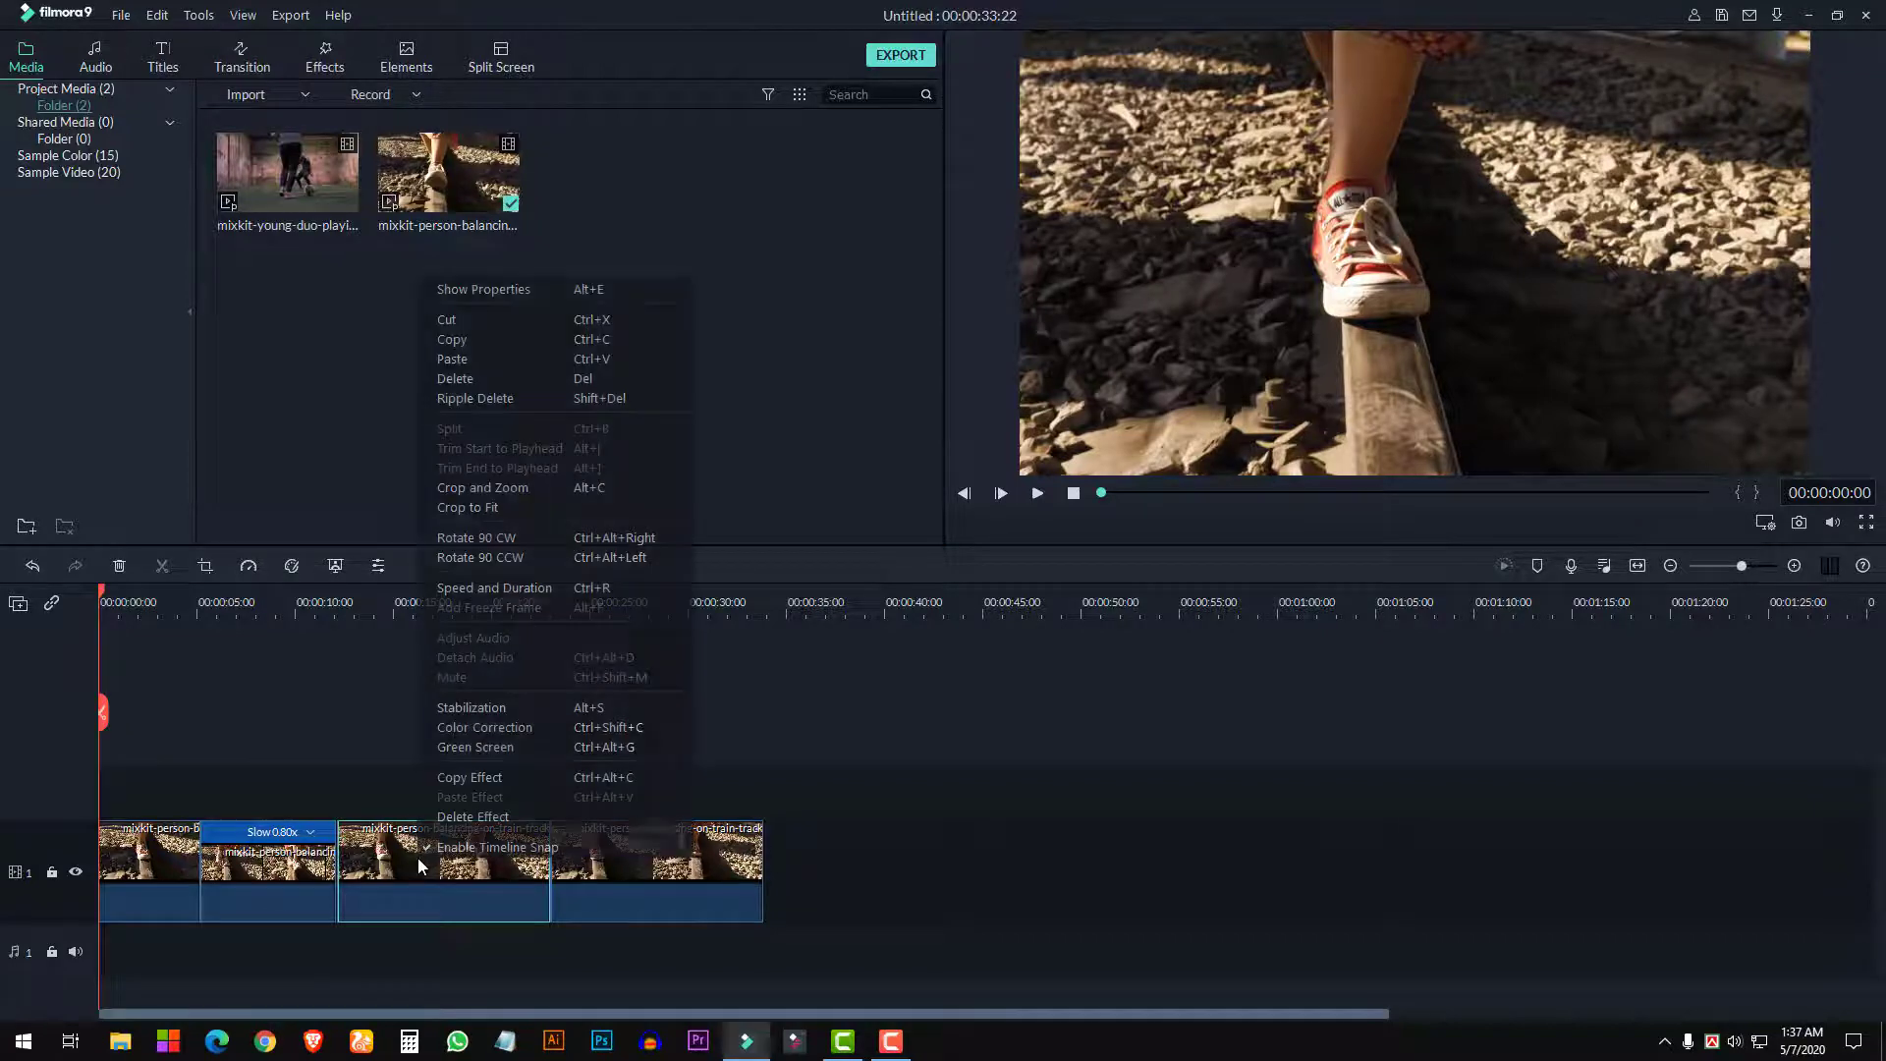
{"action": "left_click", "coordinate": [495, 588]}
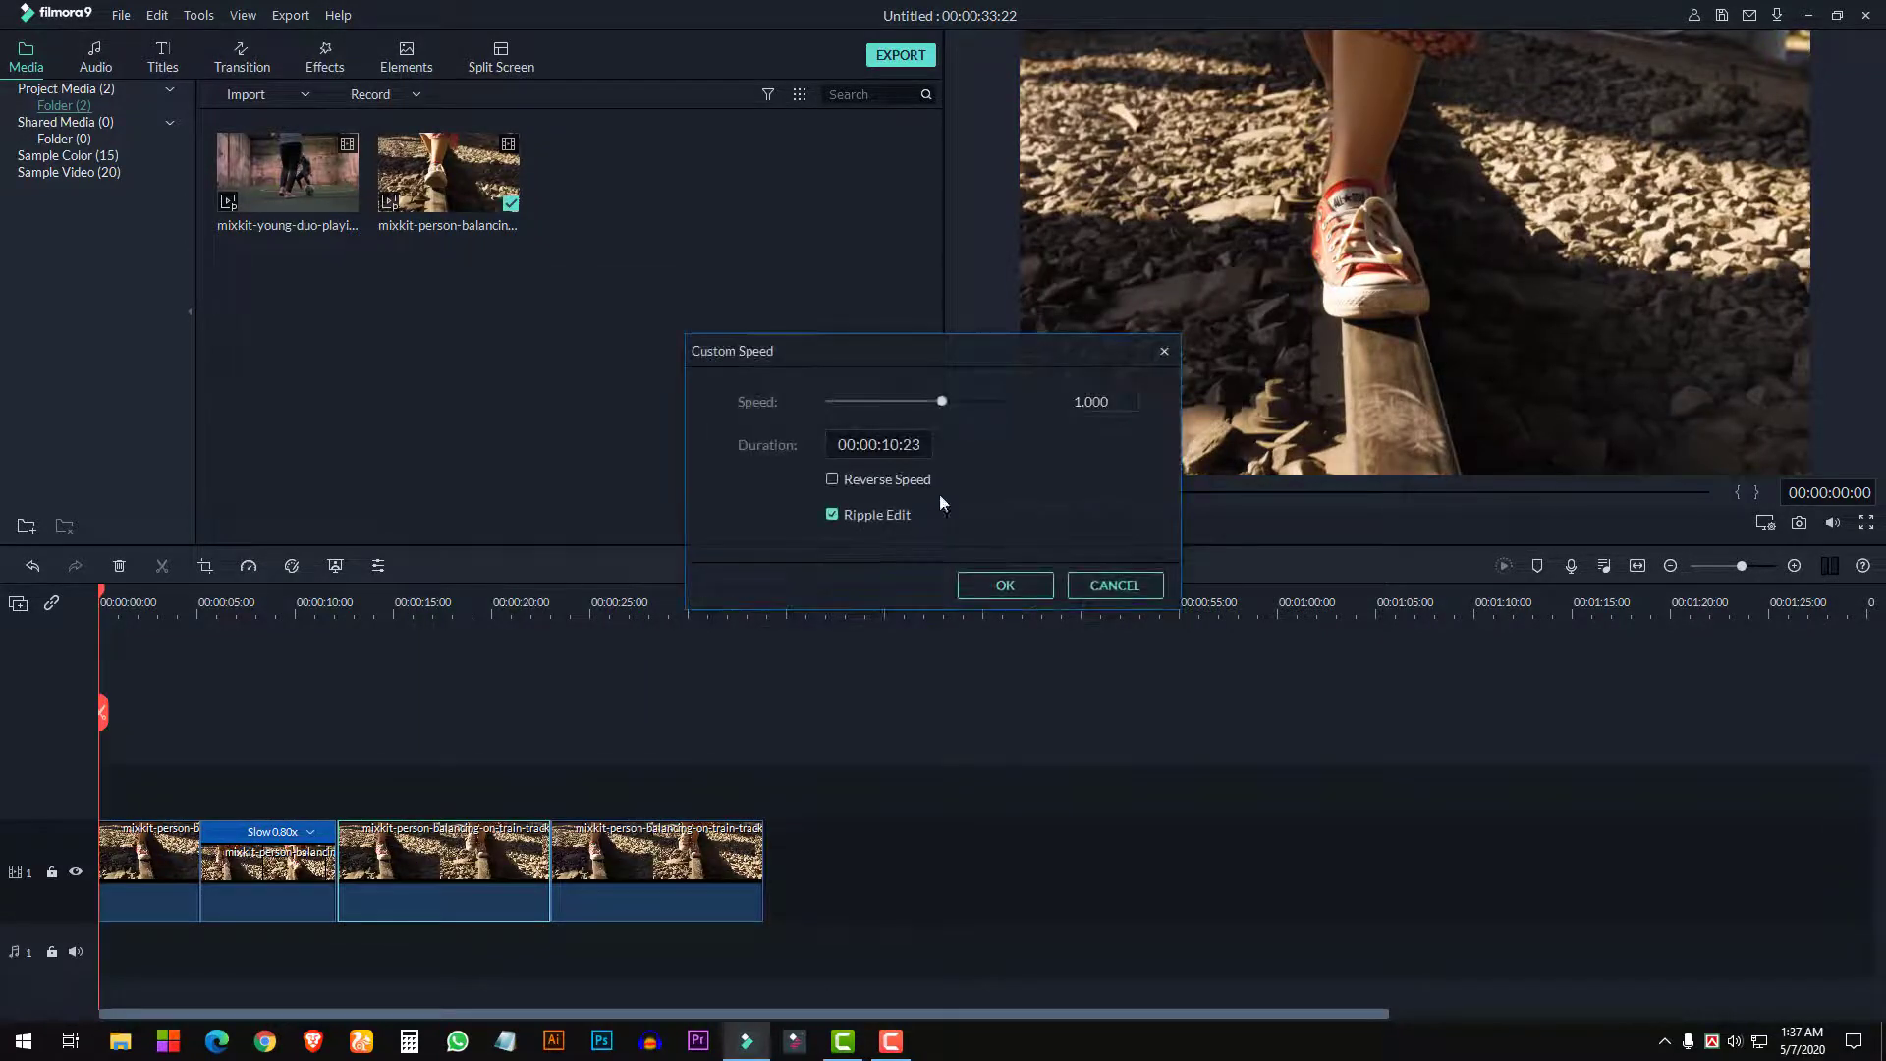
{"action": "mouse_move", "coordinate": [1090, 401]}
{"action": "left_mouse_down"}
{"action": "mouse_move", "coordinate": [1120, 401]}
{"action": "mouse_move", "coordinate": [1093, 430]}
{"action": "left_mouse_up"}
{"action": "left_click", "coordinate": [1006, 585]}
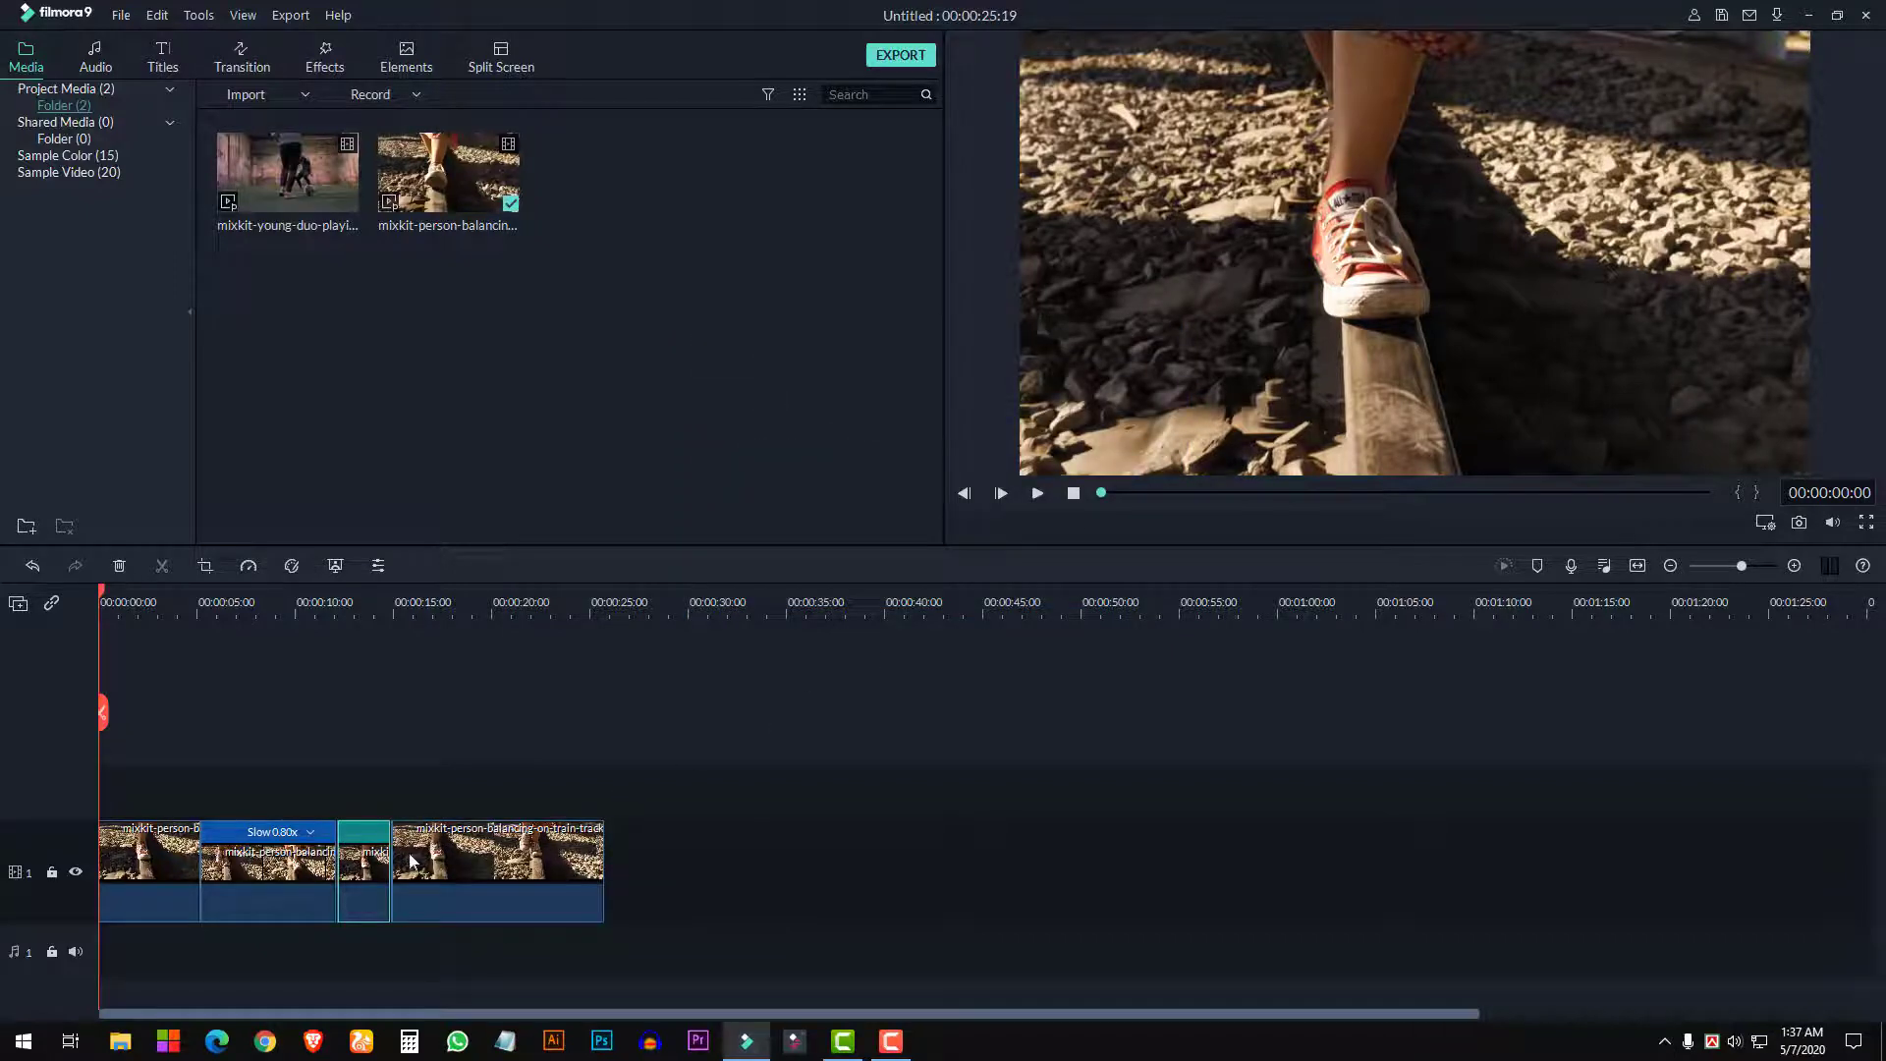
Reverse the fourth clip at its normal speed of 1.000 with Ripple Edit enabled
{"action": "right_click", "coordinate": [468, 865]}
{"action": "left_click", "coordinate": [584, 599]}
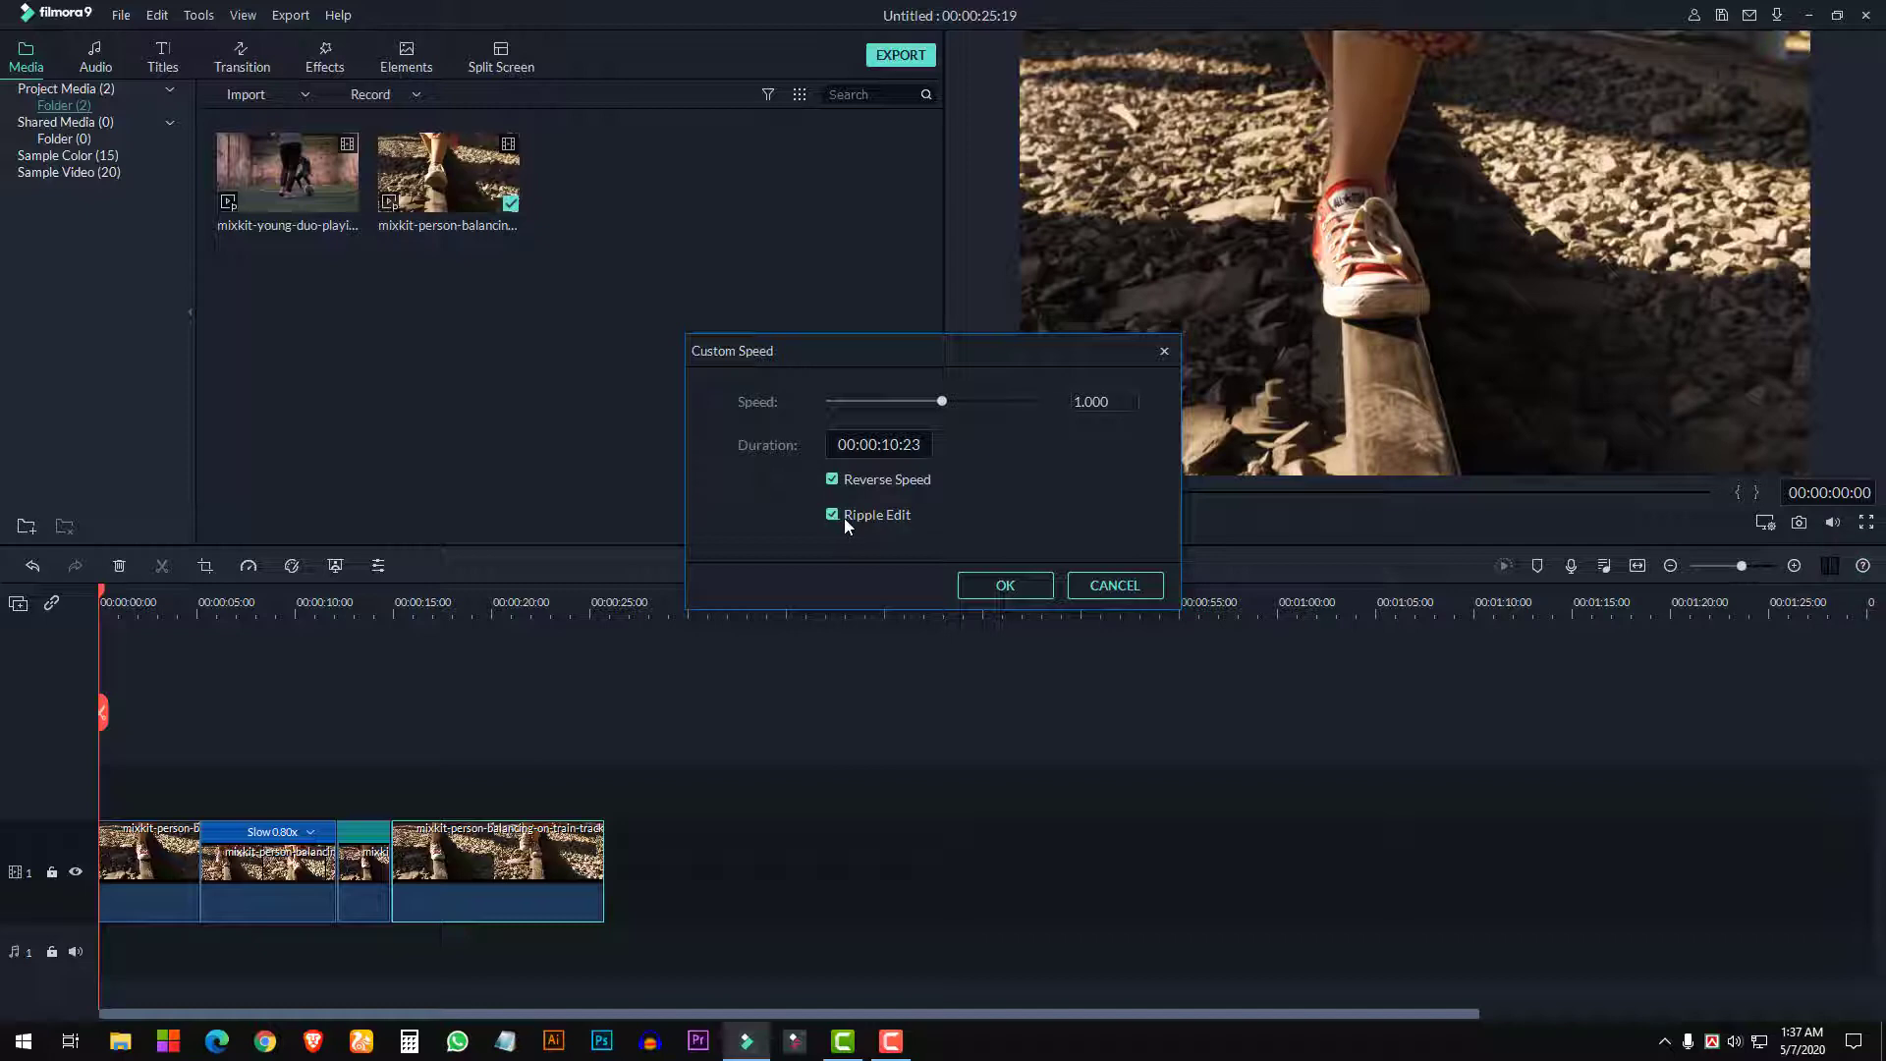
{"action": "left_click", "coordinate": [993, 588]}
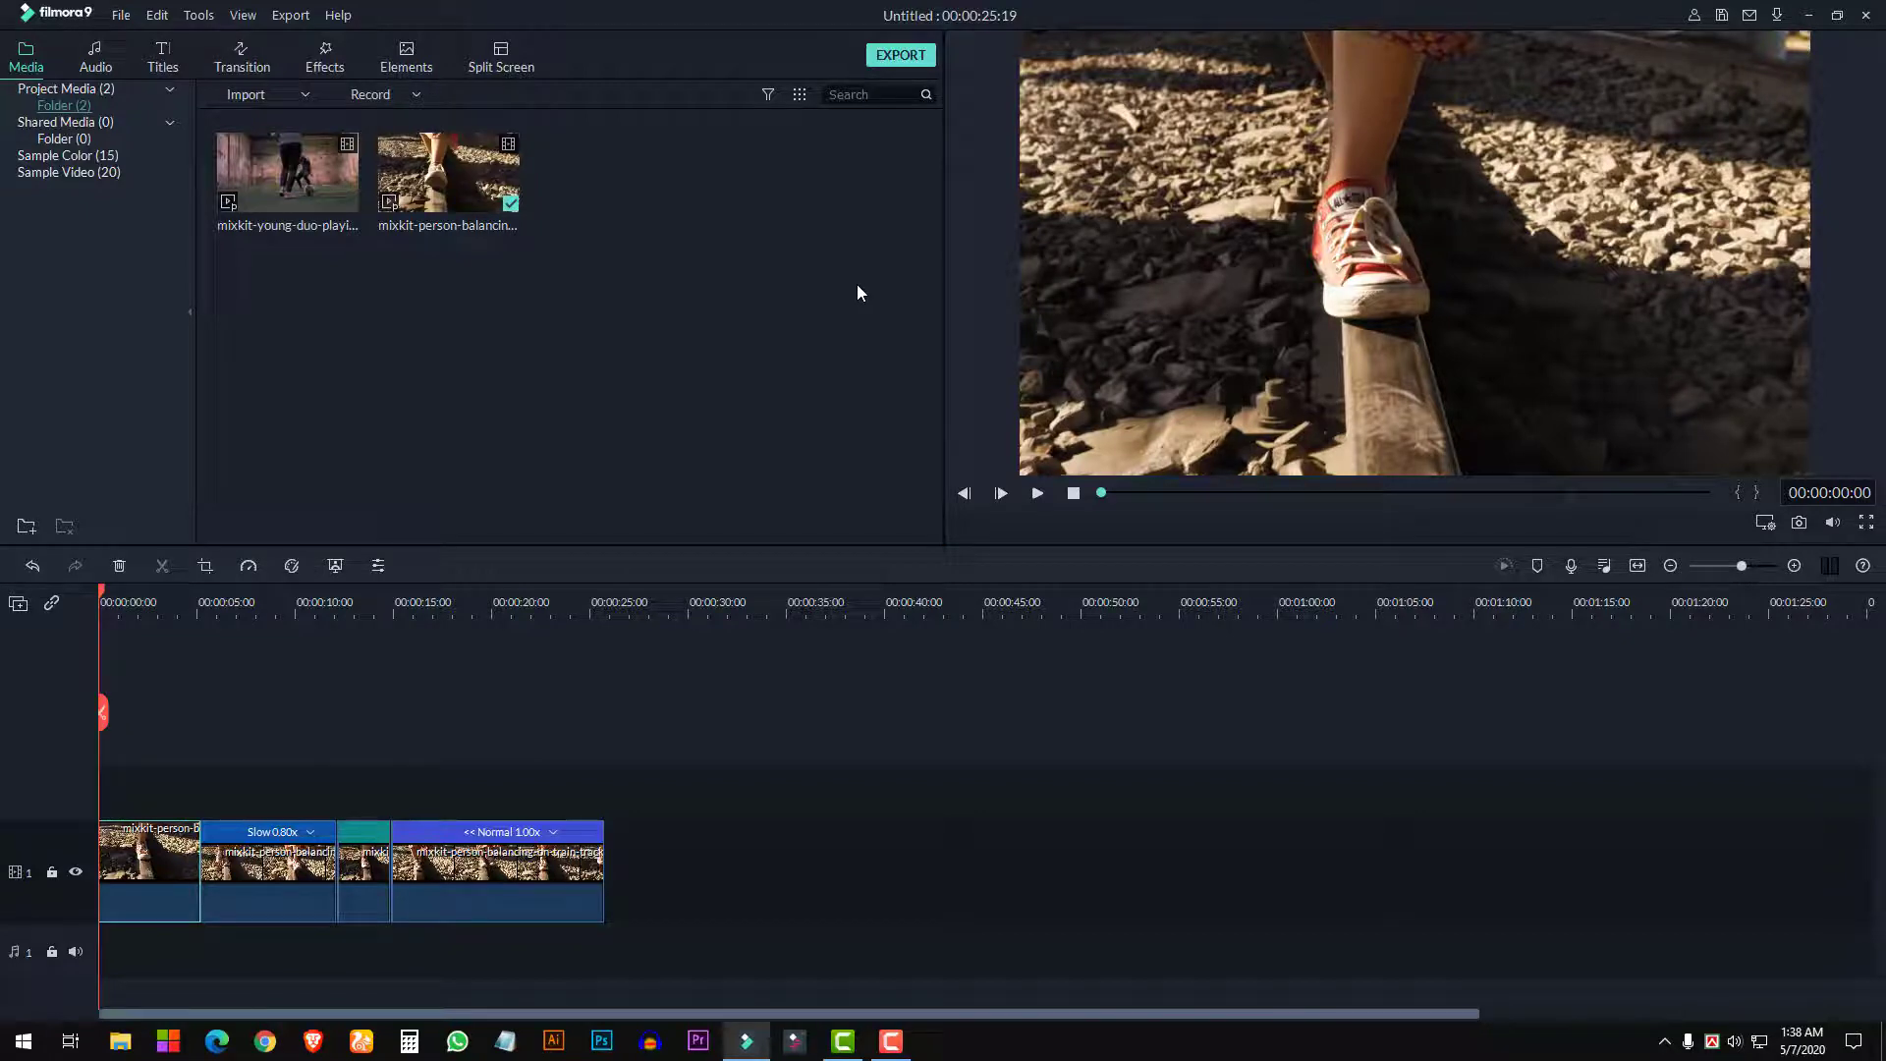
Export the project to the Desktop as Slow fast revers.mp4 and play the exported video full screen in the media player
{"action": "key", "text": "ctrl+e"}
{"action": "left_click", "coordinate": [746, 597]}
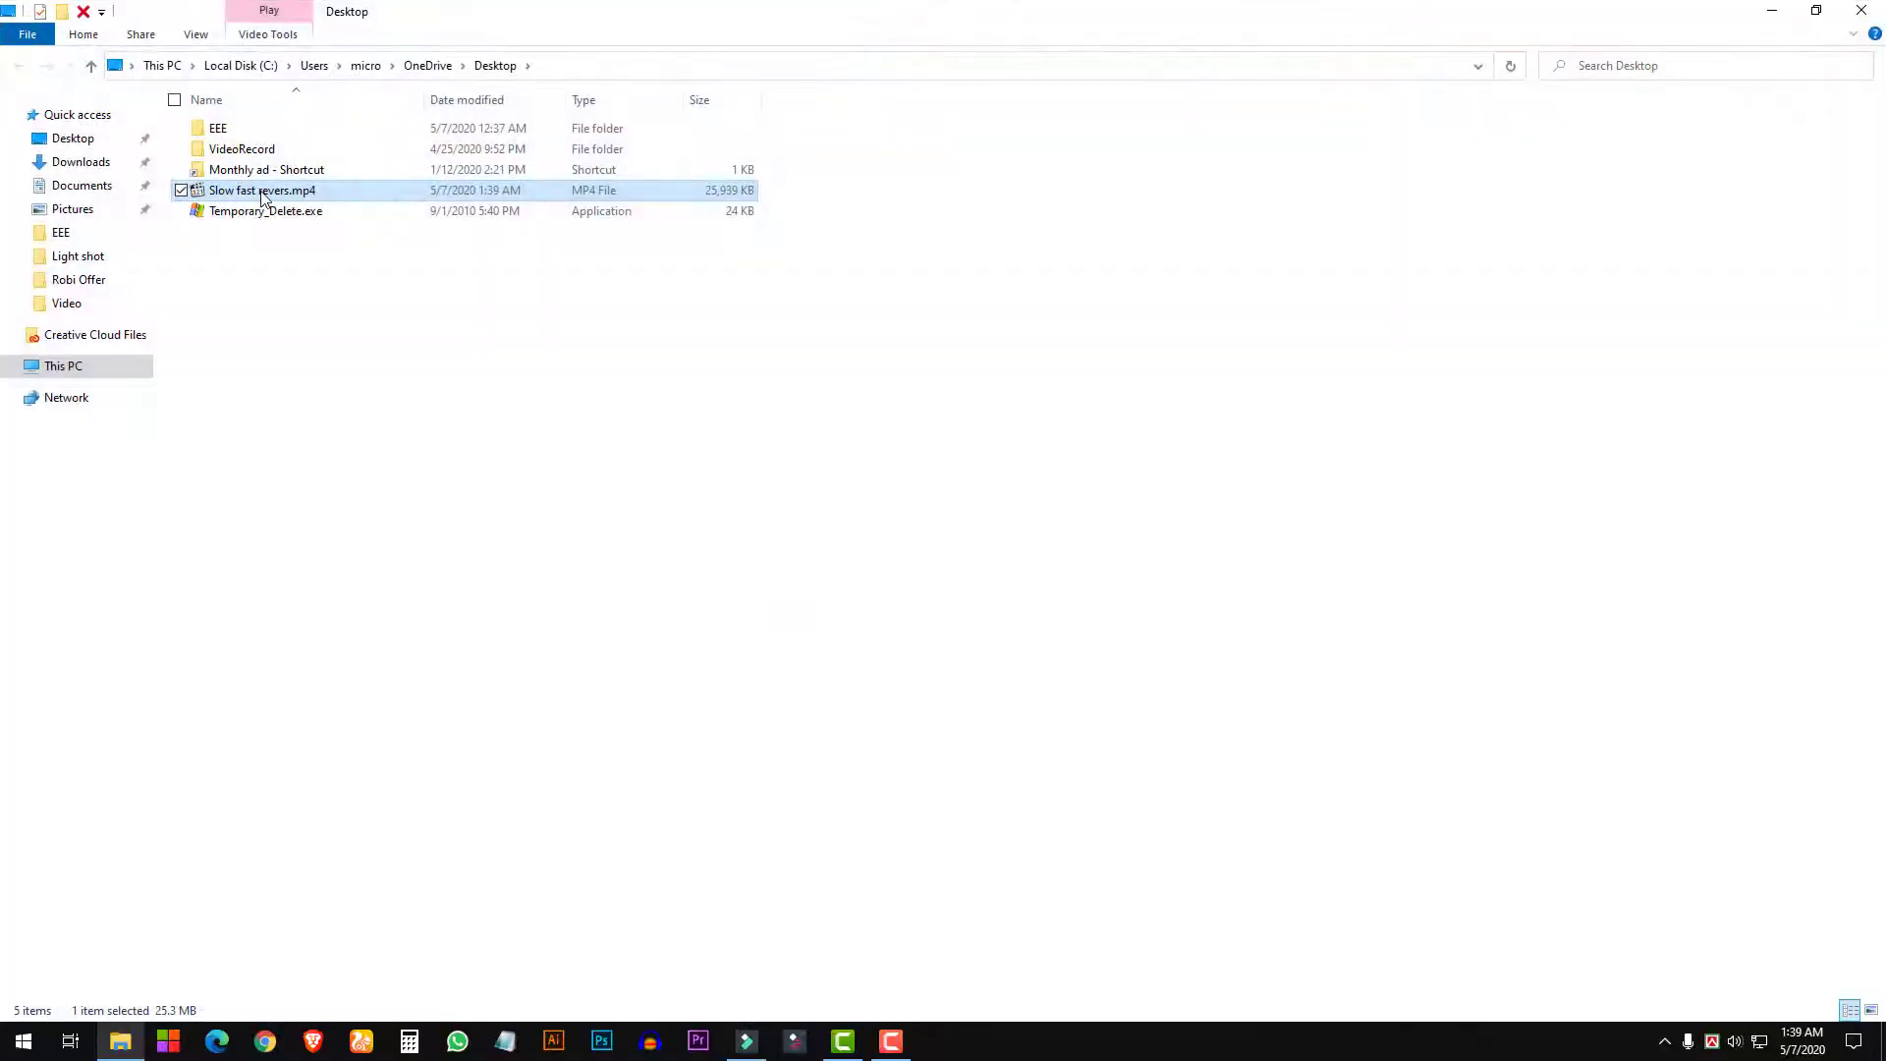
{"action": "double_click", "coordinate": [264, 196]}
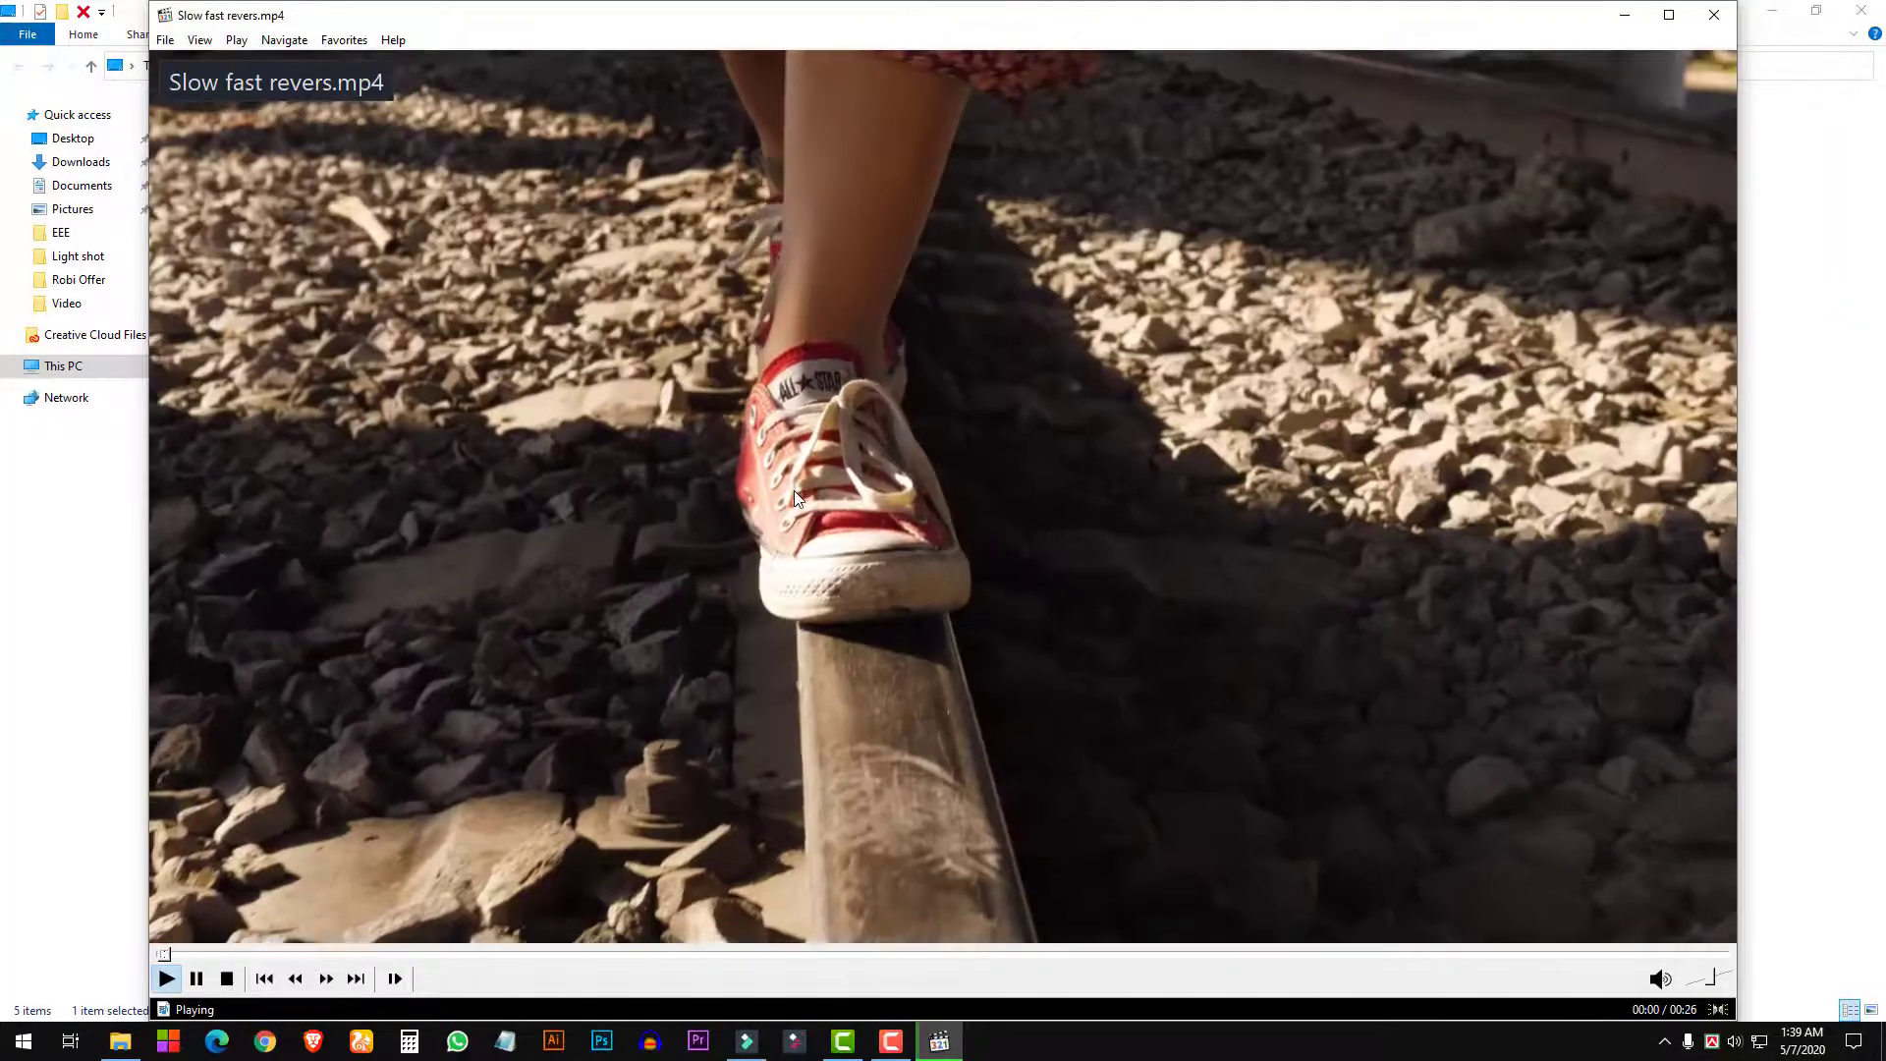
{"action": "double_click", "coordinate": [795, 490]}
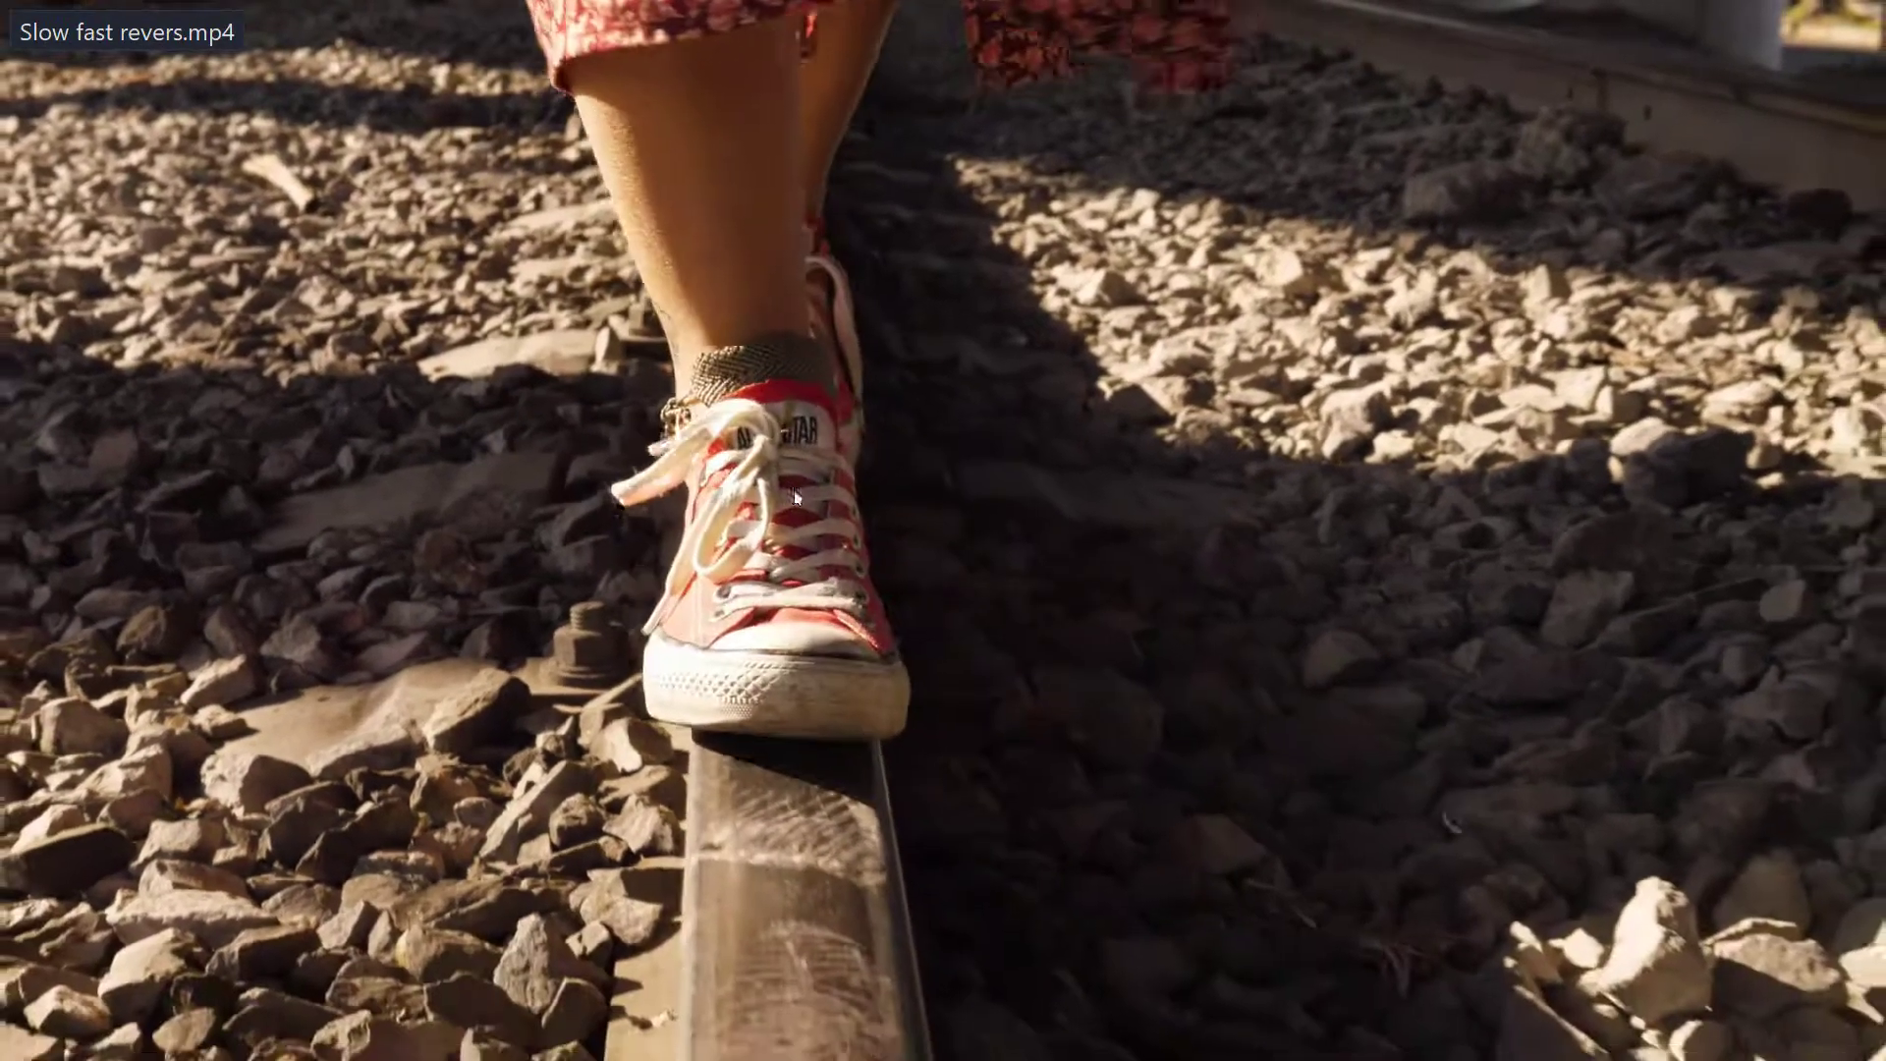